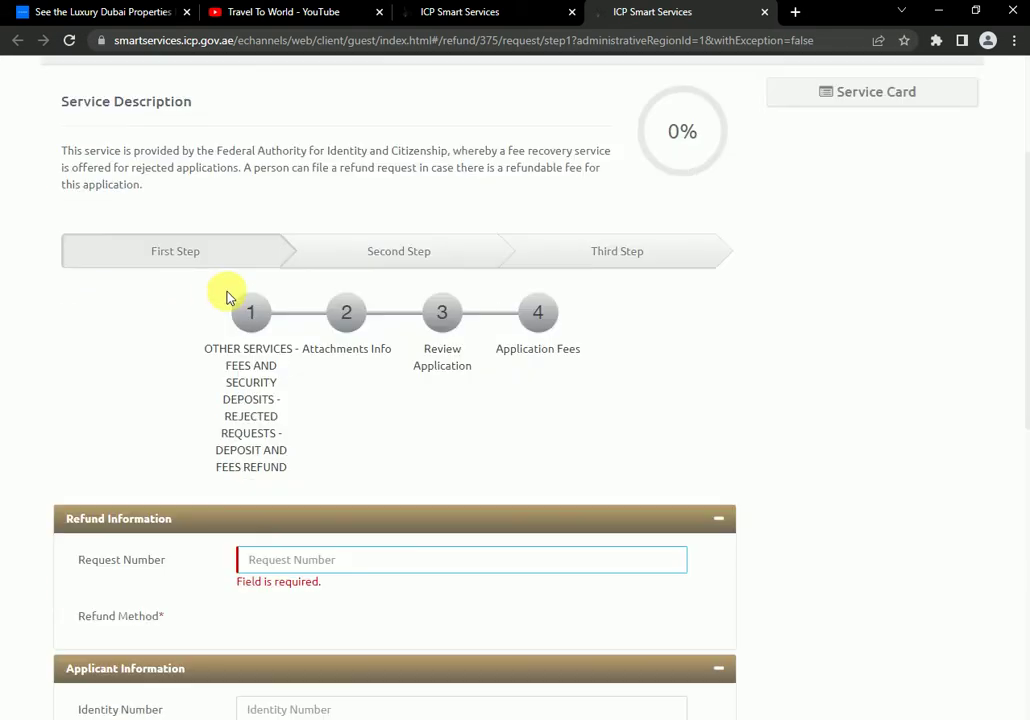
- Examine the refund request form from the stage overview through the refund and applicant information to the deposit notes
{"action": "scroll", "coordinate": [264, 315], "scroll_direction": "up", "scroll_amount": 3}
{"action": "scroll", "coordinate": [285, 298], "scroll_direction": "down", "scroll_amount": 9}
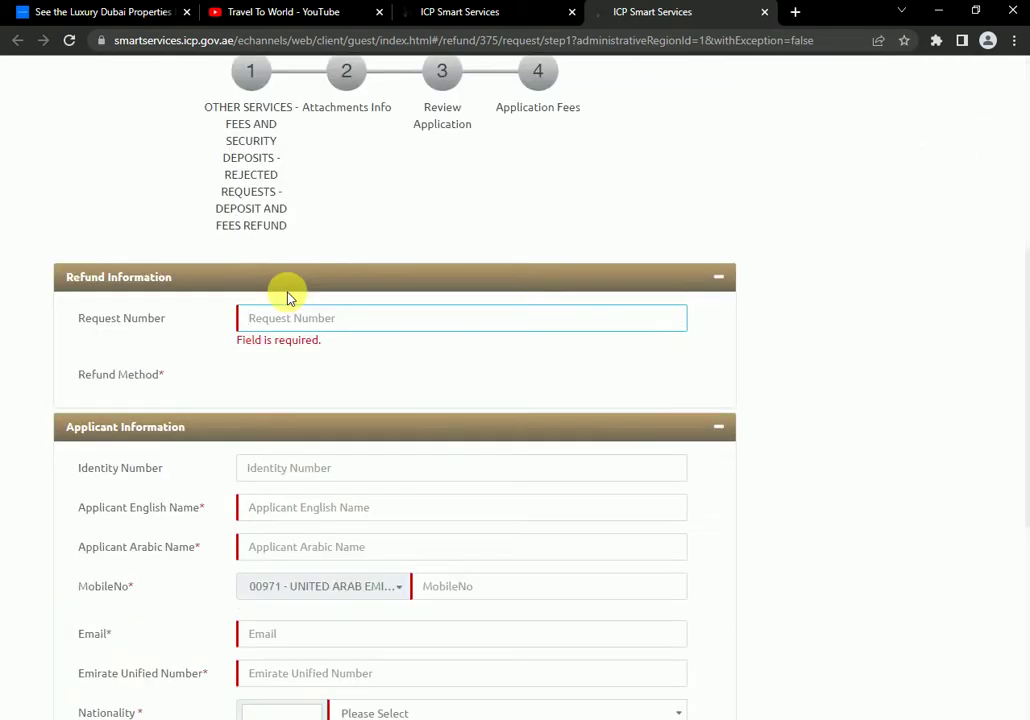
{"action": "scroll", "coordinate": [288, 298], "scroll_direction": "down", "scroll_amount": 2}
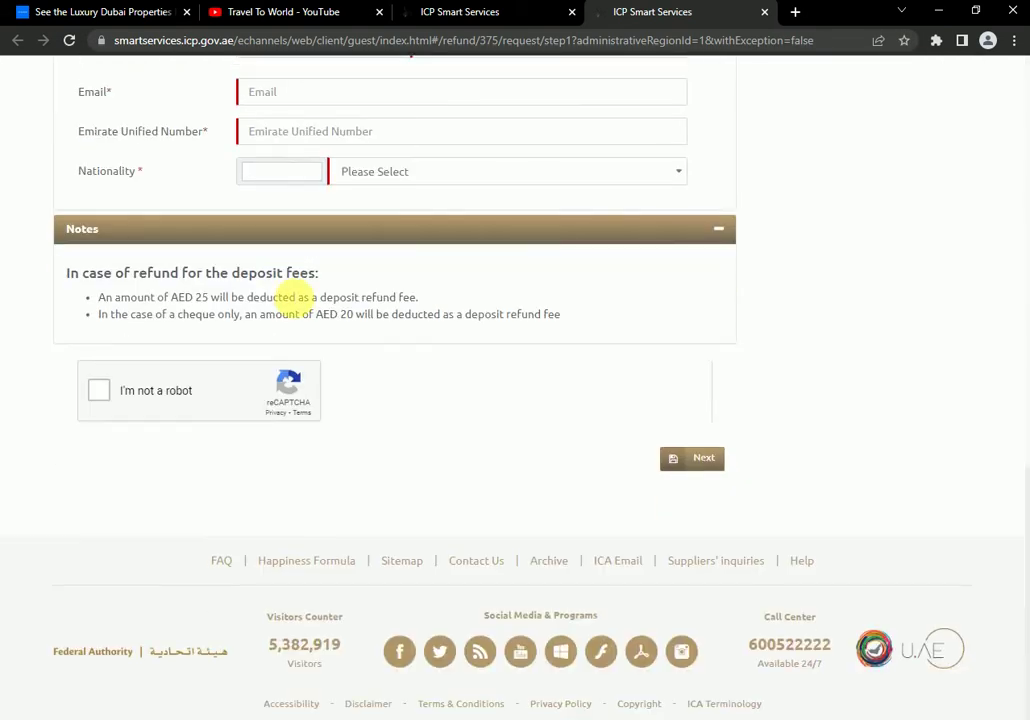
{"action": "scroll", "coordinate": [288, 295], "scroll_direction": "up", "scroll_amount": 6}
{"action": "scroll", "coordinate": [293, 295], "scroll_direction": "down", "scroll_amount": 1}
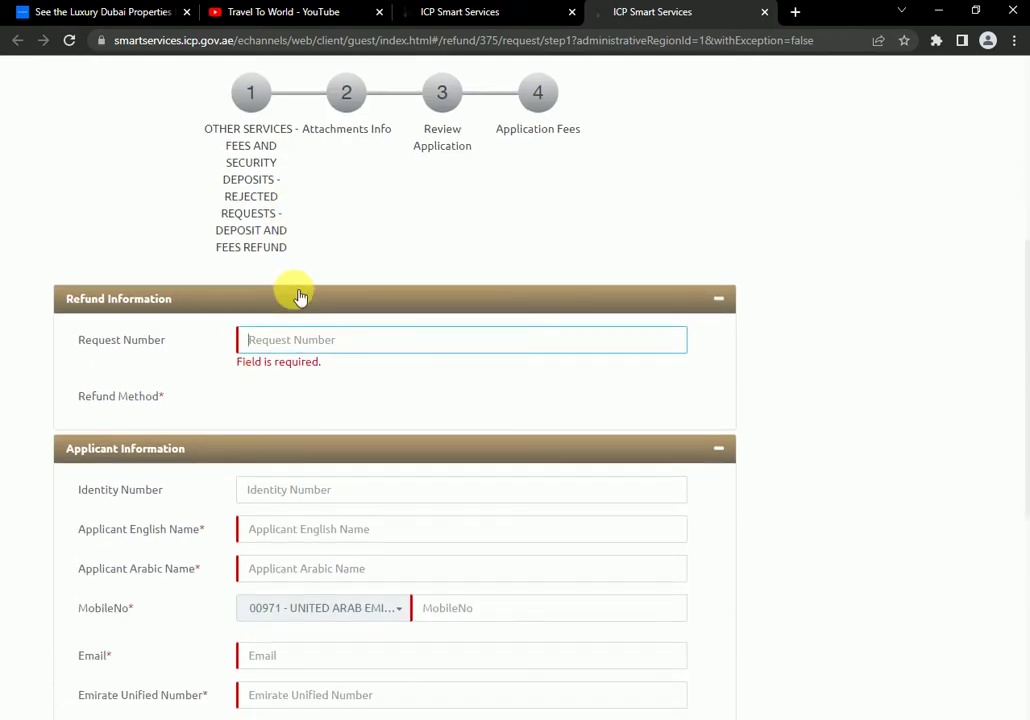
{"action": "scroll", "coordinate": [300, 296], "scroll_direction": "down", "scroll_amount": 4}
{"action": "scroll", "coordinate": [296, 297], "scroll_direction": "up", "scroll_amount": 3}
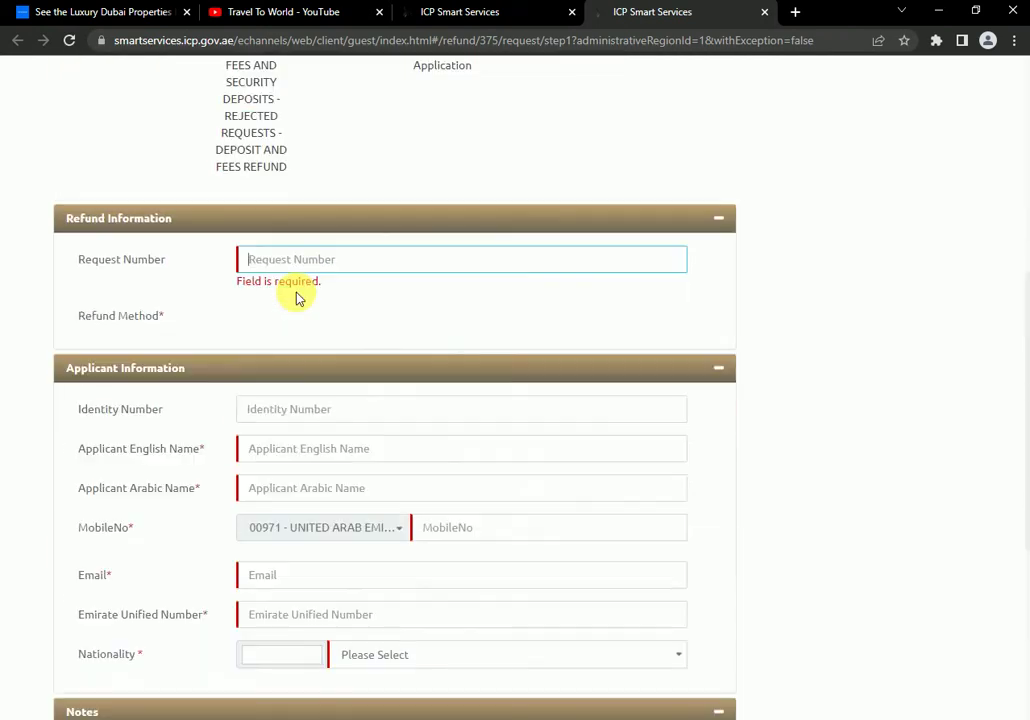
{"action": "scroll", "coordinate": [301, 294], "scroll_direction": "down", "scroll_amount": 3}
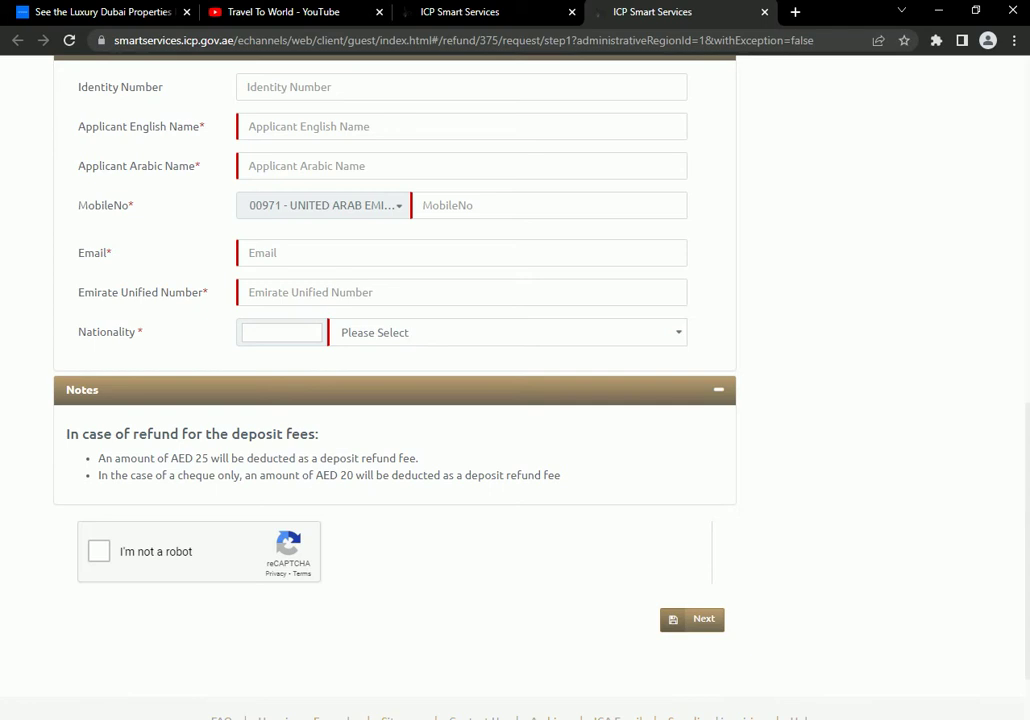
- Open the Application Payment (1).pdf invoice and review its application details and refundable fees
{"action": "left_click", "coordinate": [101, 716]}
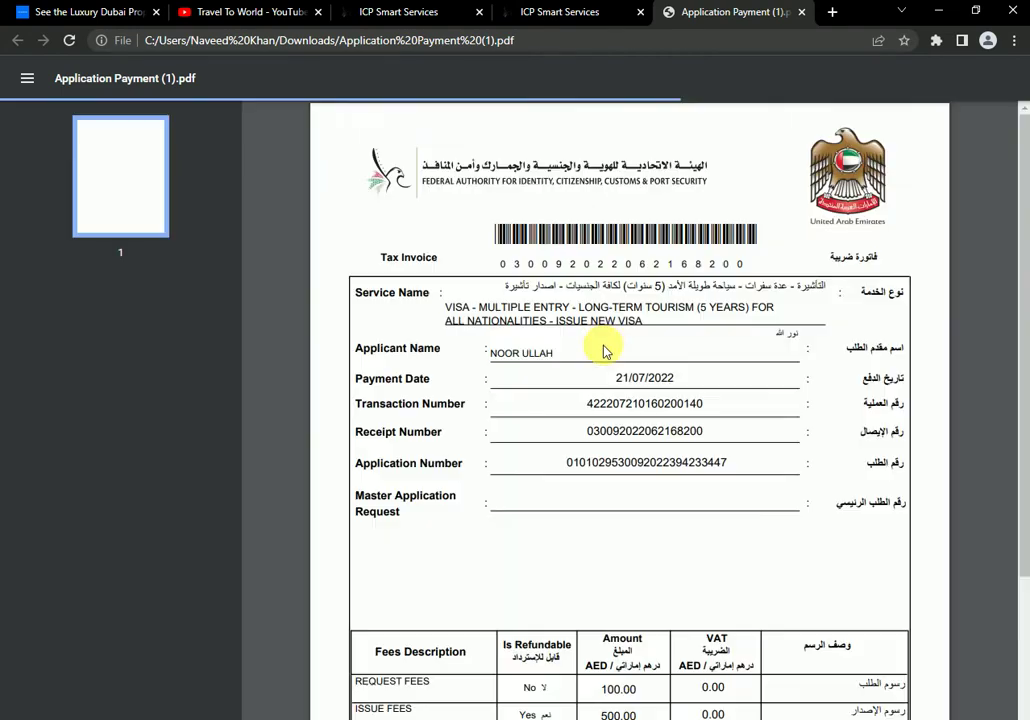
{"action": "scroll", "coordinate": [632, 320], "scroll_direction": "down", "scroll_amount": 3}
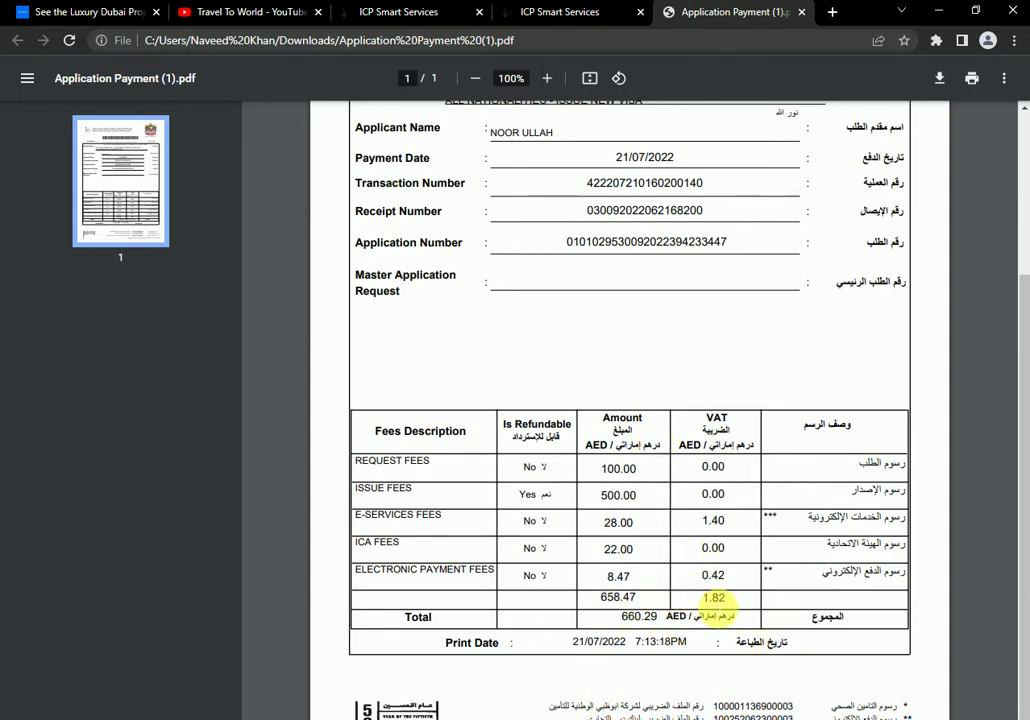
{"action": "scroll", "coordinate": [644, 602], "scroll_direction": "up", "scroll_amount": 1}
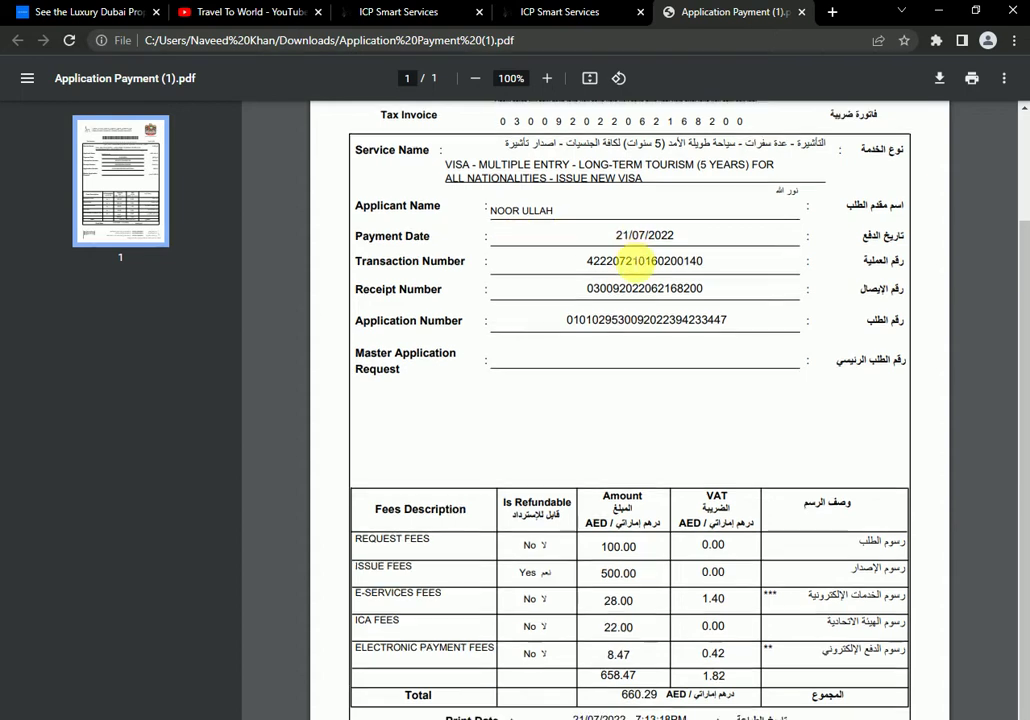
{"action": "scroll", "coordinate": [660, 272], "scroll_direction": "down", "scroll_amount": 2}
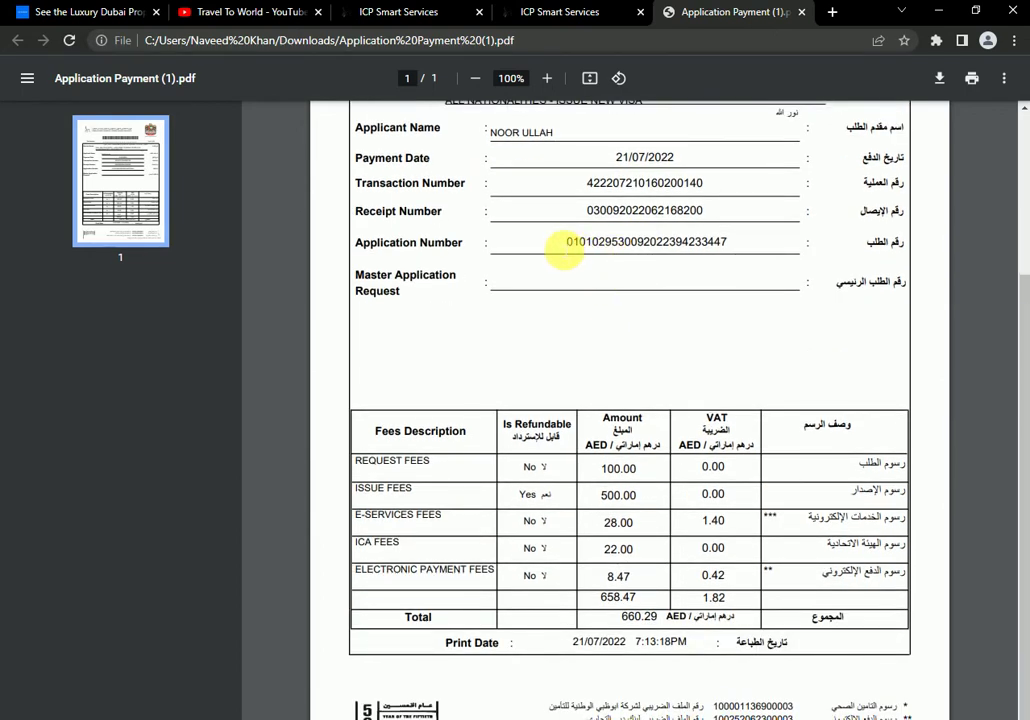
- Copy the application number from the payment invoice
{"action": "left_click_drag", "start_coordinate": [563, 251], "coordinate": [745, 248]}
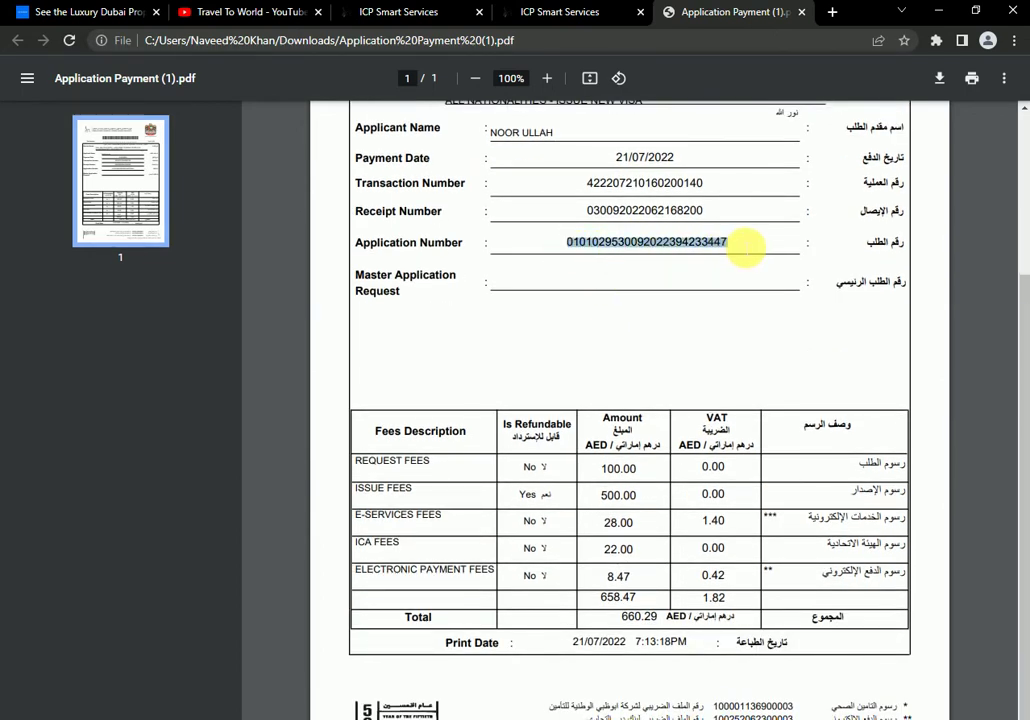
{"action": "scroll", "coordinate": [650, 200], "scroll_direction": "up", "scroll_amount": 4}
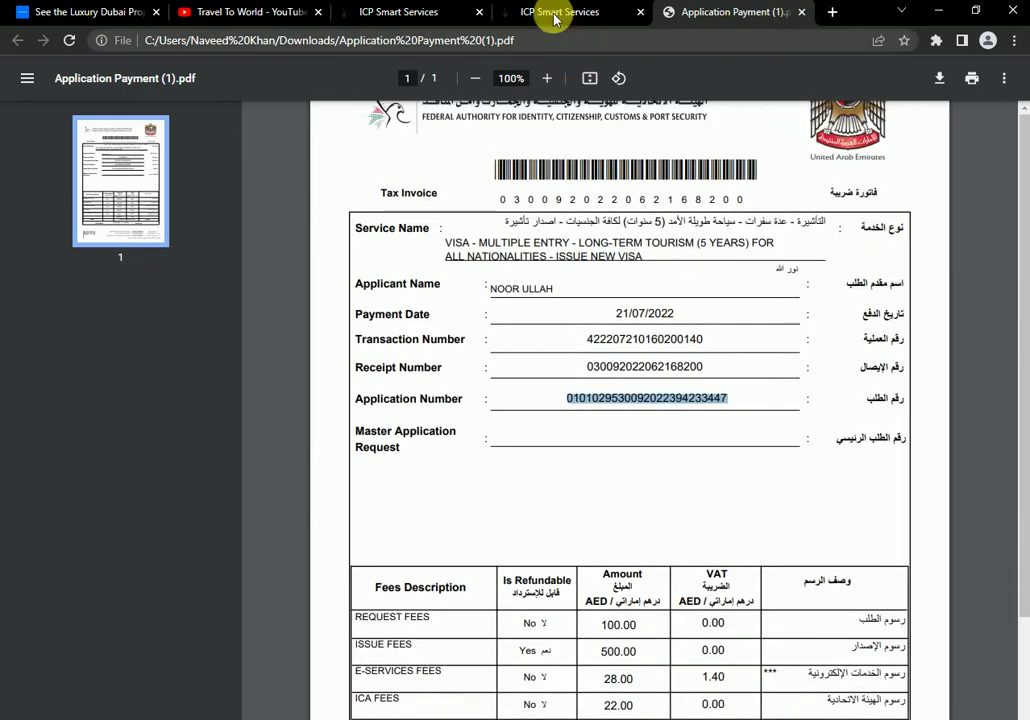
{"action": "left_click", "coordinate": [555, 15]}
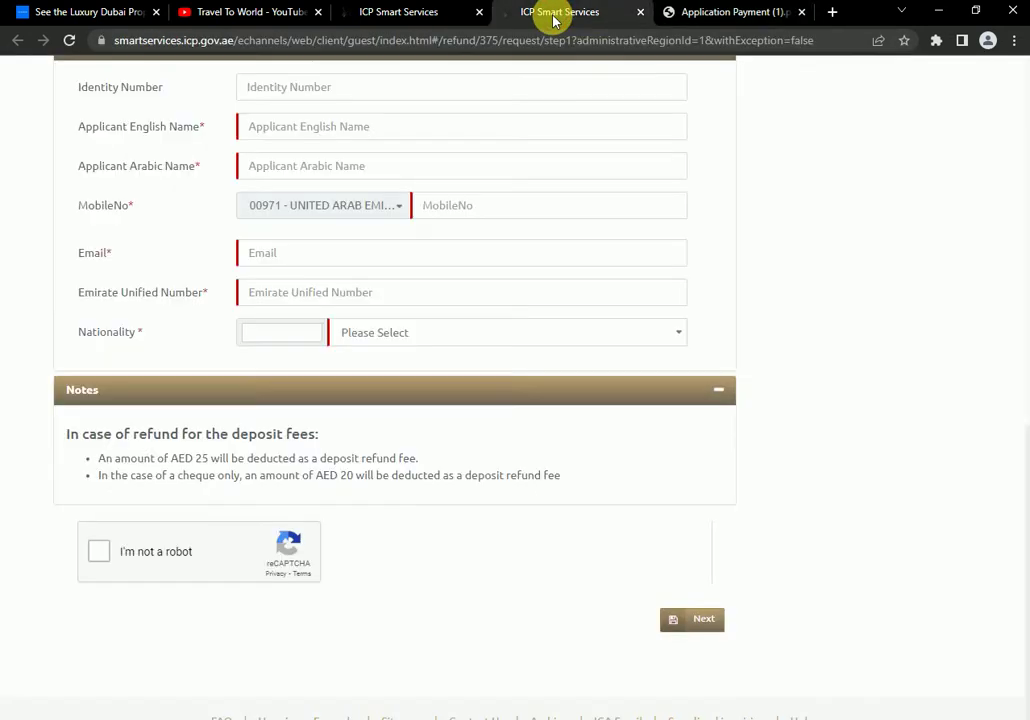
{"action": "left_click", "coordinate": [728, 15]}
{"action": "right_click", "coordinate": [673, 468]}
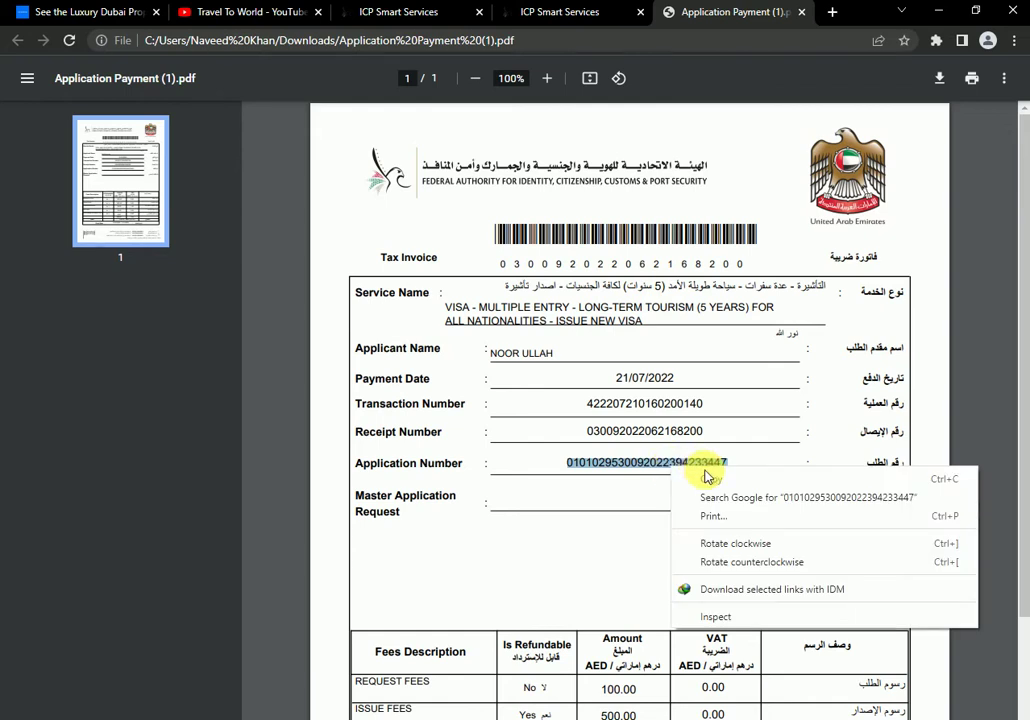
{"action": "left_click", "coordinate": [700, 478]}
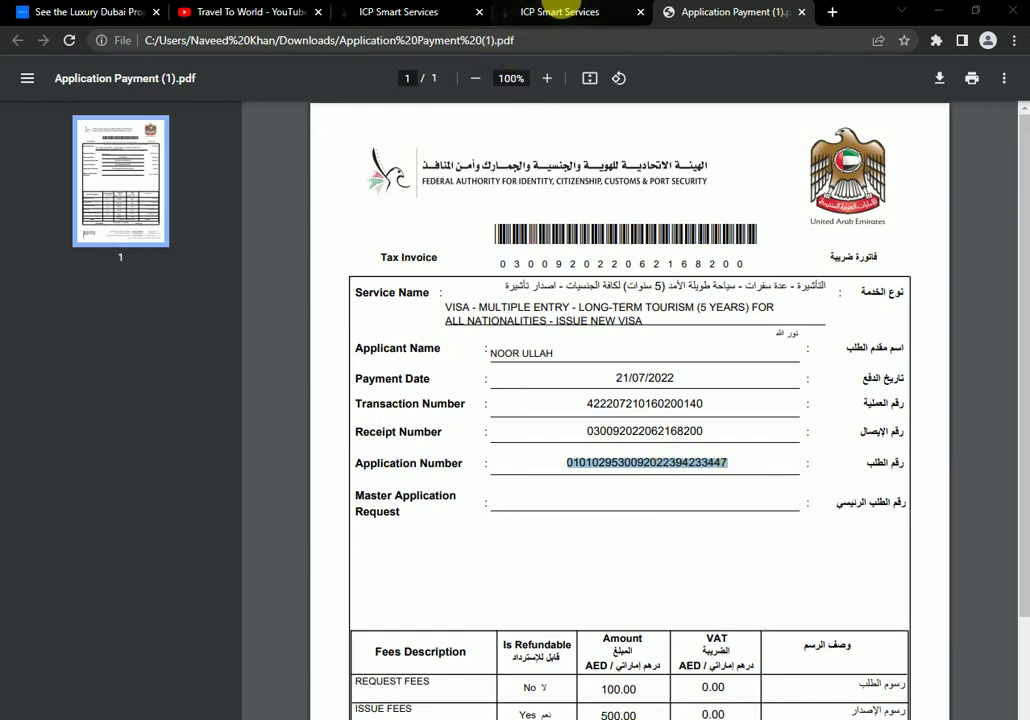
- Return to the refund form and paste the copied application number as the Request Number
{"action": "left_click", "coordinate": [555, 12]}
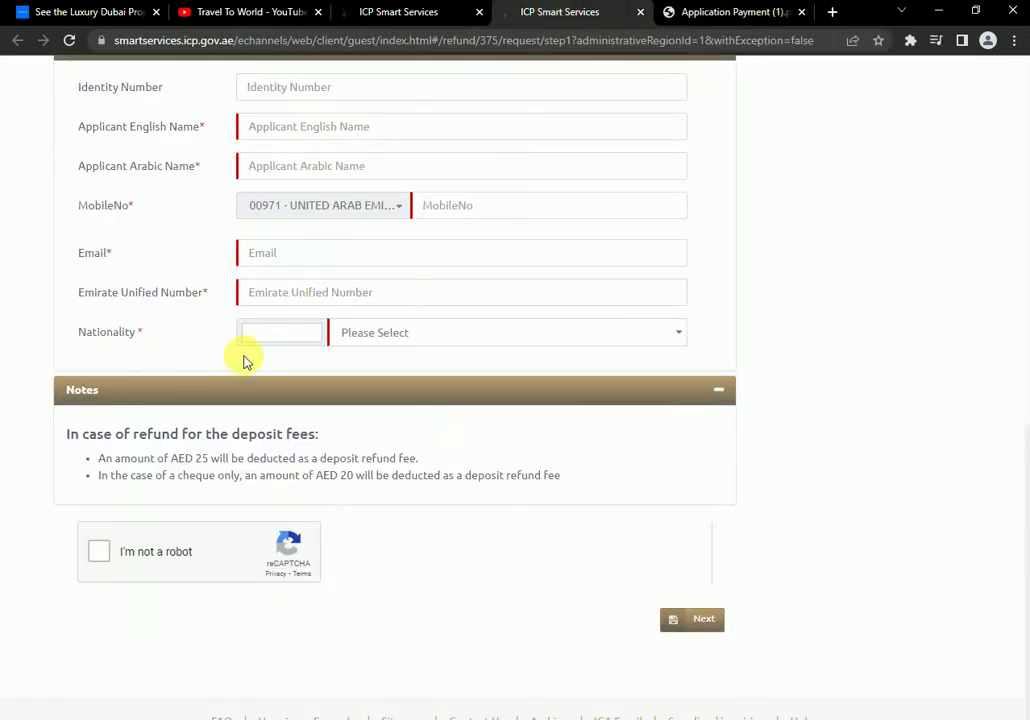
{"action": "scroll", "coordinate": [245, 360], "scroll_direction": "up", "scroll_amount": 5}
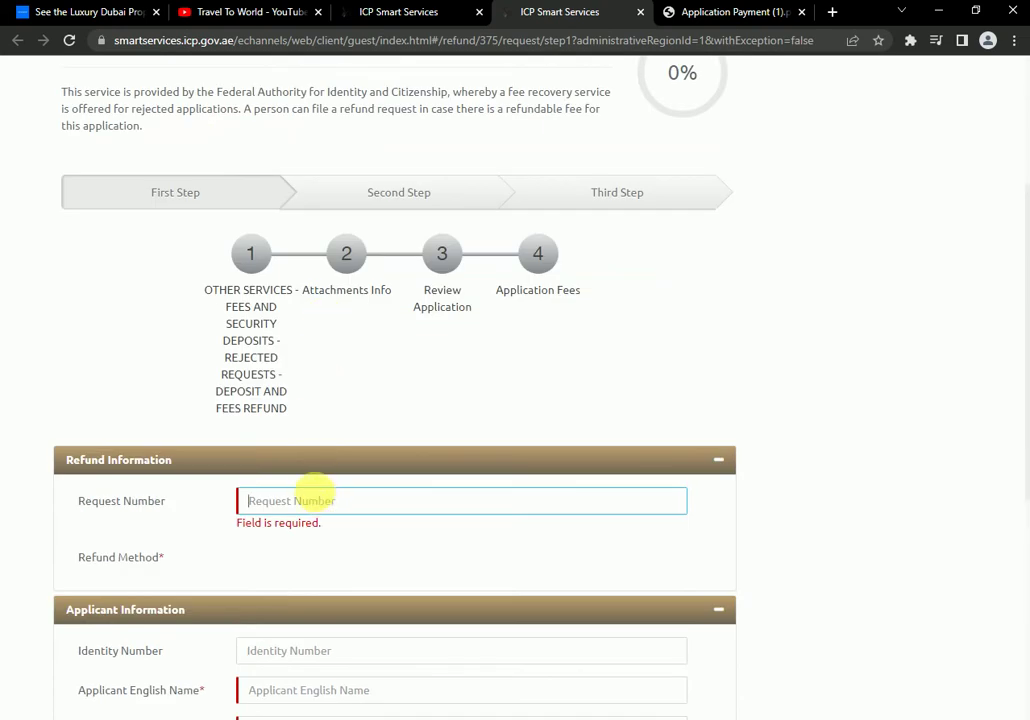
{"action": "right_click", "coordinate": [313, 490]}
{"action": "left_click", "coordinate": [352, 588]}
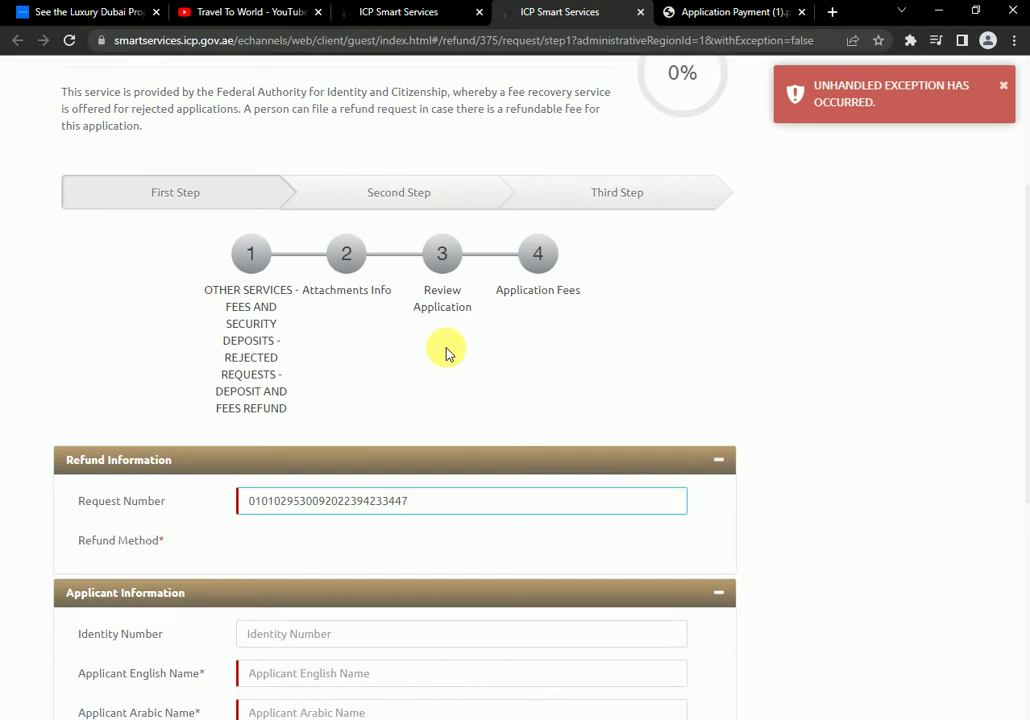
- Reload the refund form and paste the application number into the empty Request Number field again
{"action": "left_click", "coordinate": [64, 42]}
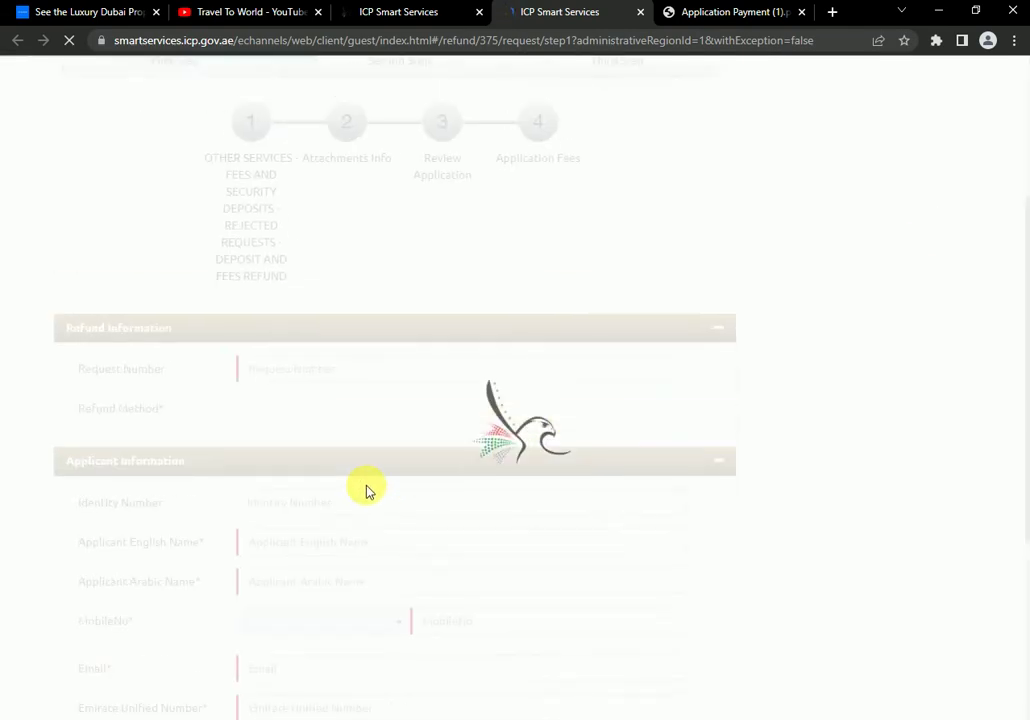
{"action": "left_click", "coordinate": [320, 511]}
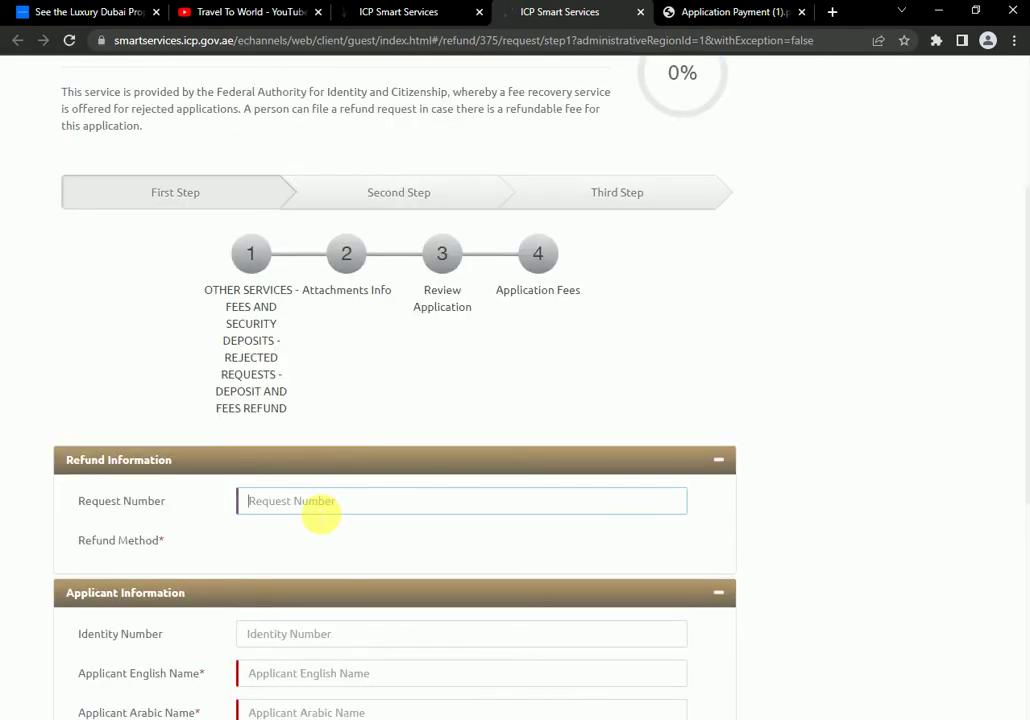
{"action": "right_click", "coordinate": [318, 511]}
{"action": "left_click", "coordinate": [356, 604]}
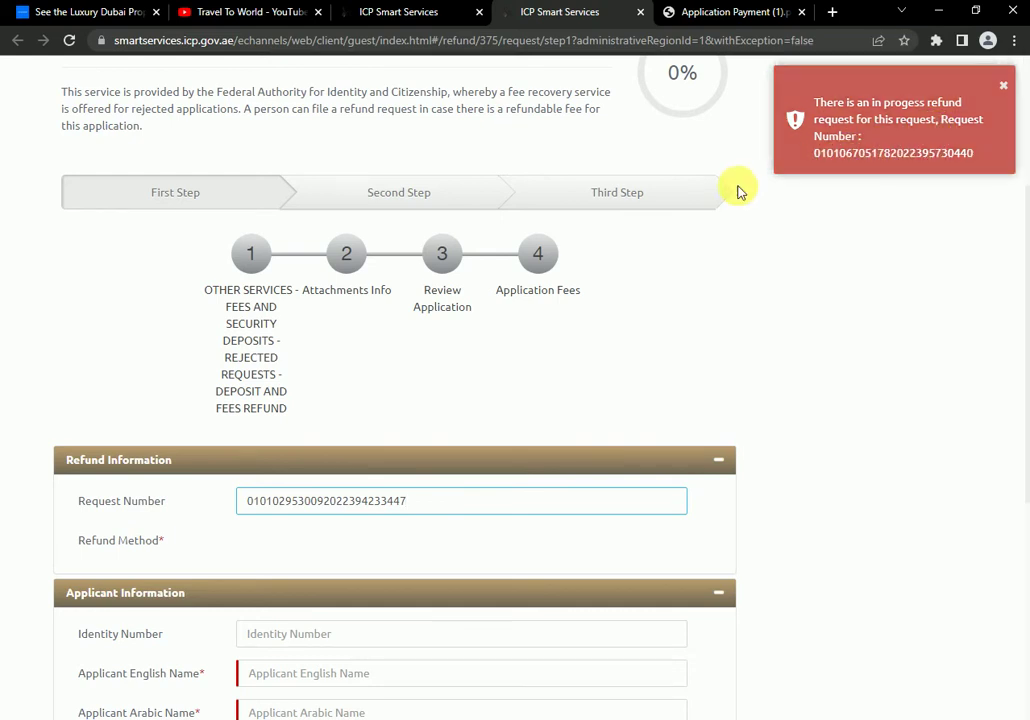
- Dismiss the error notification over the refund form and return to the refund and applicant information
{"action": "scroll", "coordinate": [738, 192], "scroll_direction": "down", "scroll_amount": 3}
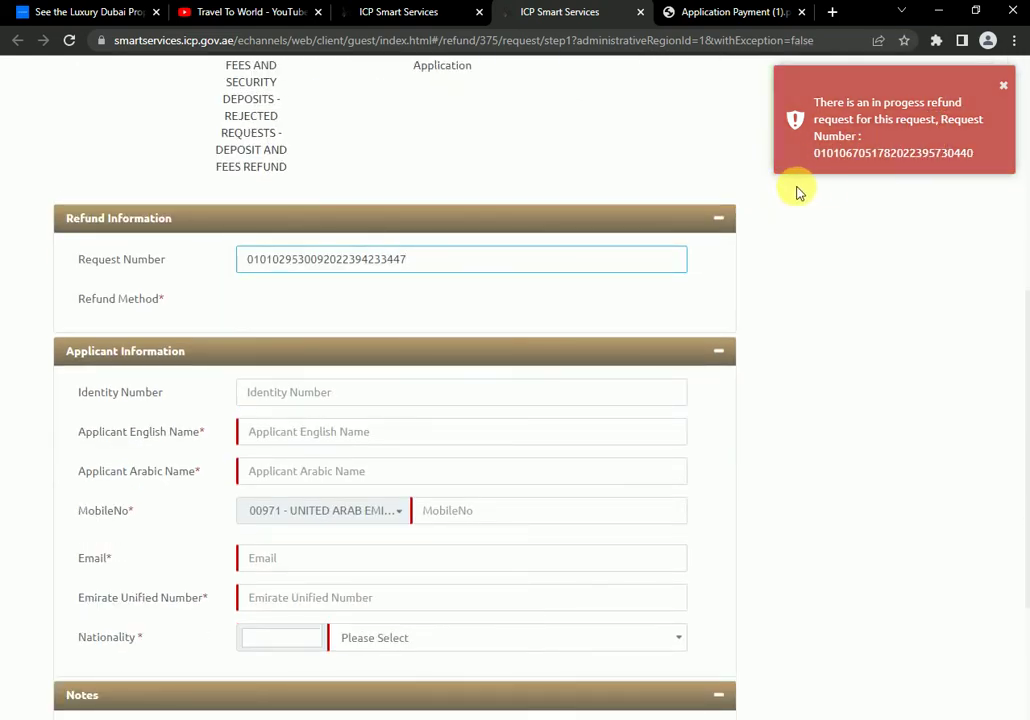
{"action": "scroll", "coordinate": [680, 280], "scroll_direction": "up", "scroll_amount": 3}
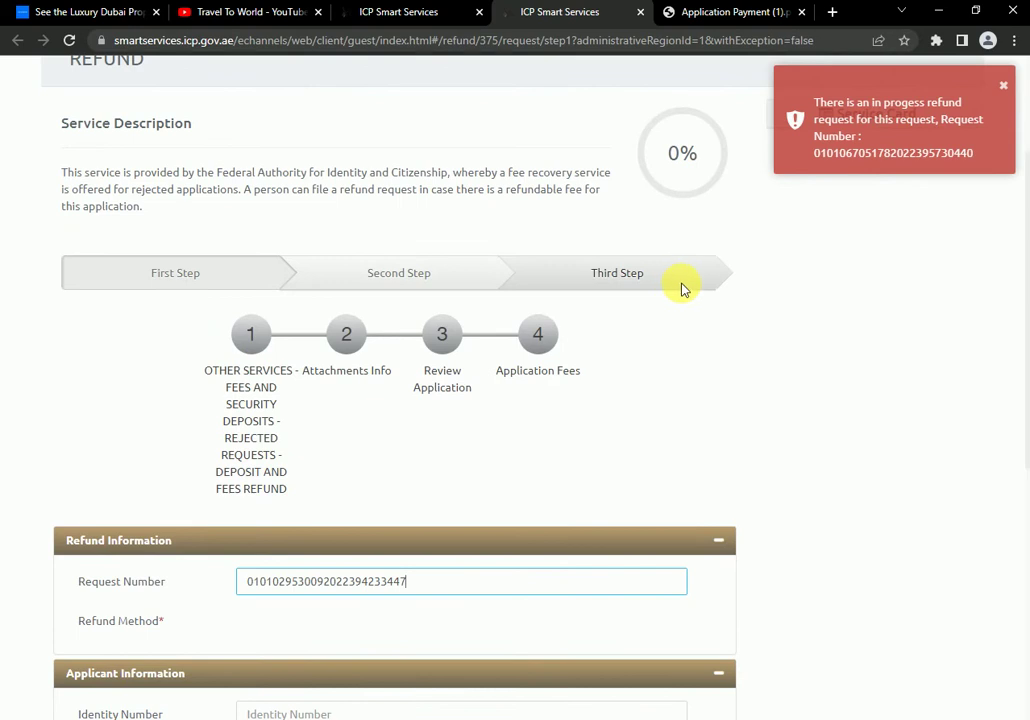
{"action": "left_click", "coordinate": [1003, 86]}
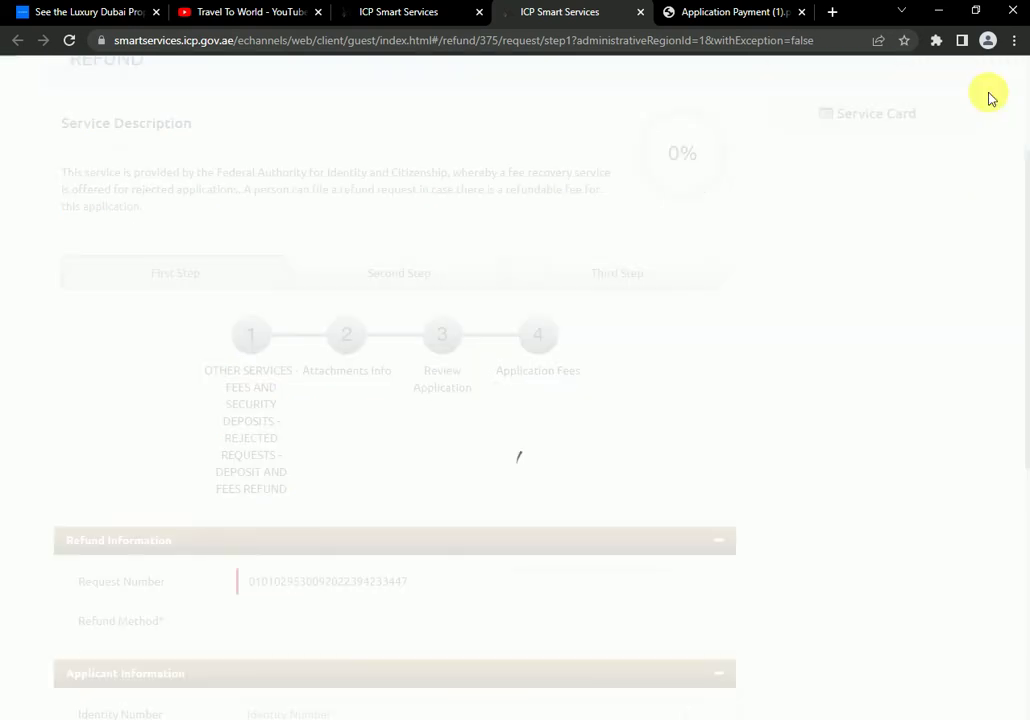
{"action": "scroll", "coordinate": [531, 345], "scroll_direction": "down", "scroll_amount": 3}
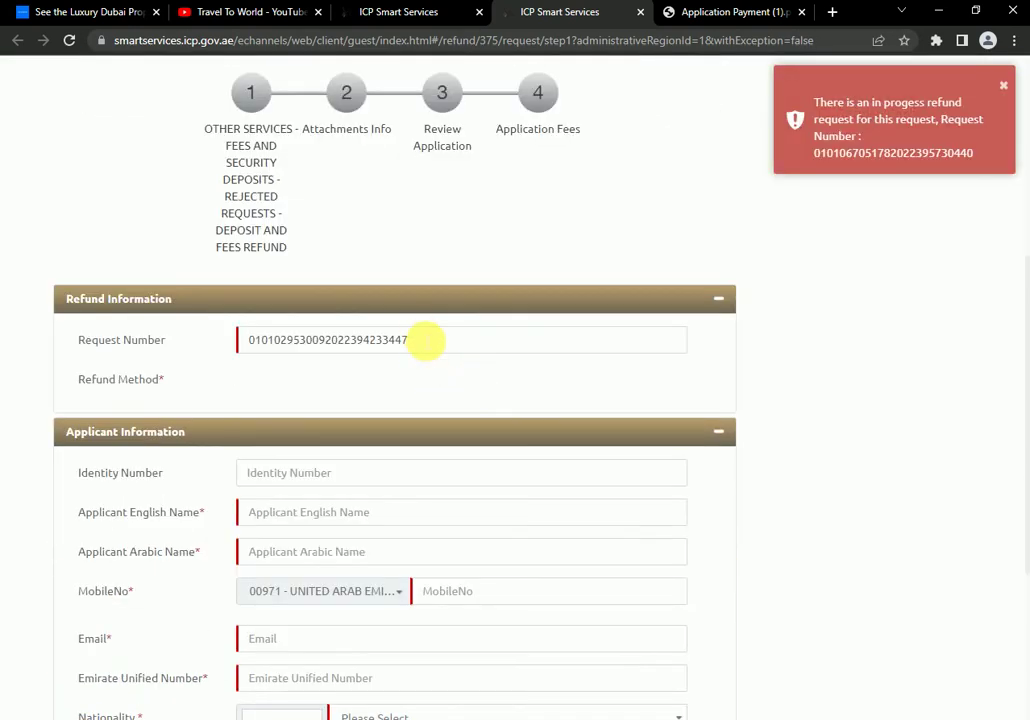
- View the Nationality options in the applicant information, close them, and try to continue to the next stage
{"action": "scroll", "coordinate": [425, 341], "scroll_direction": "down", "scroll_amount": 5}
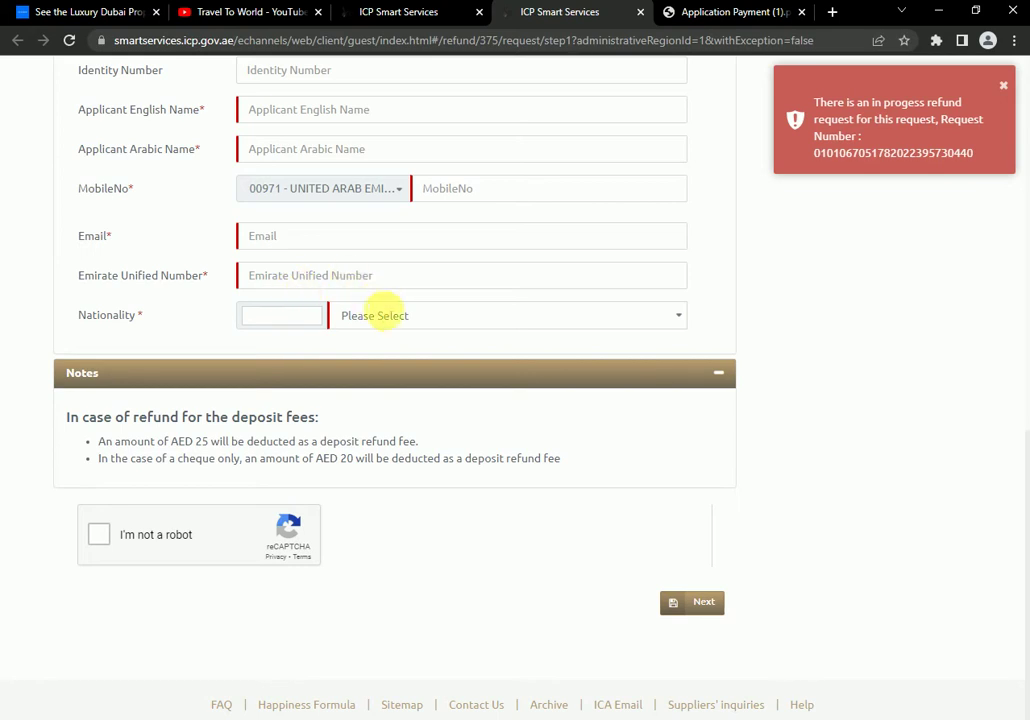
{"action": "left_click", "coordinate": [405, 322]}
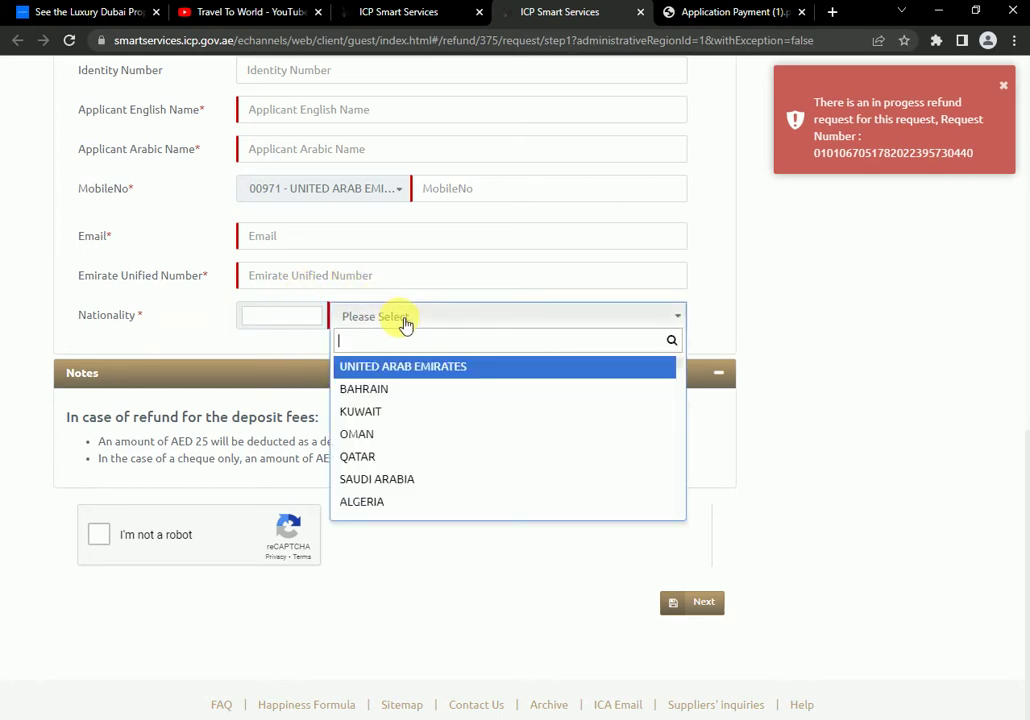
{"action": "left_click", "coordinate": [230, 368]}
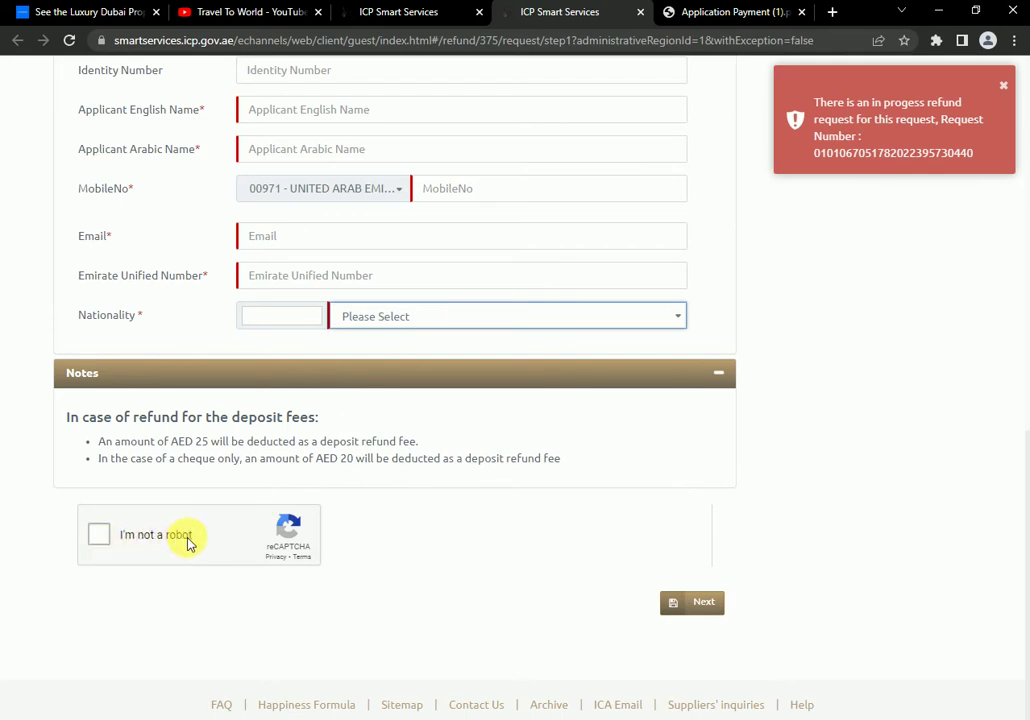
{"action": "left_click", "coordinate": [700, 605]}
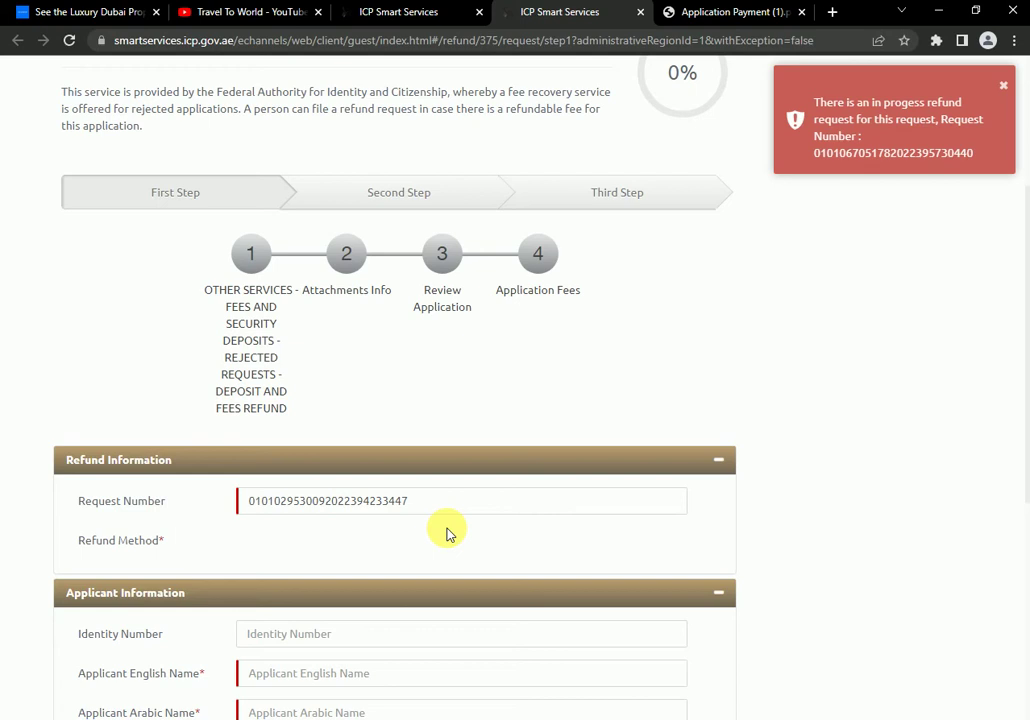
- Recheck the application number on the payment invoice and review the refund form from the request number to the deposit notes
{"action": "left_click", "coordinate": [752, 11]}
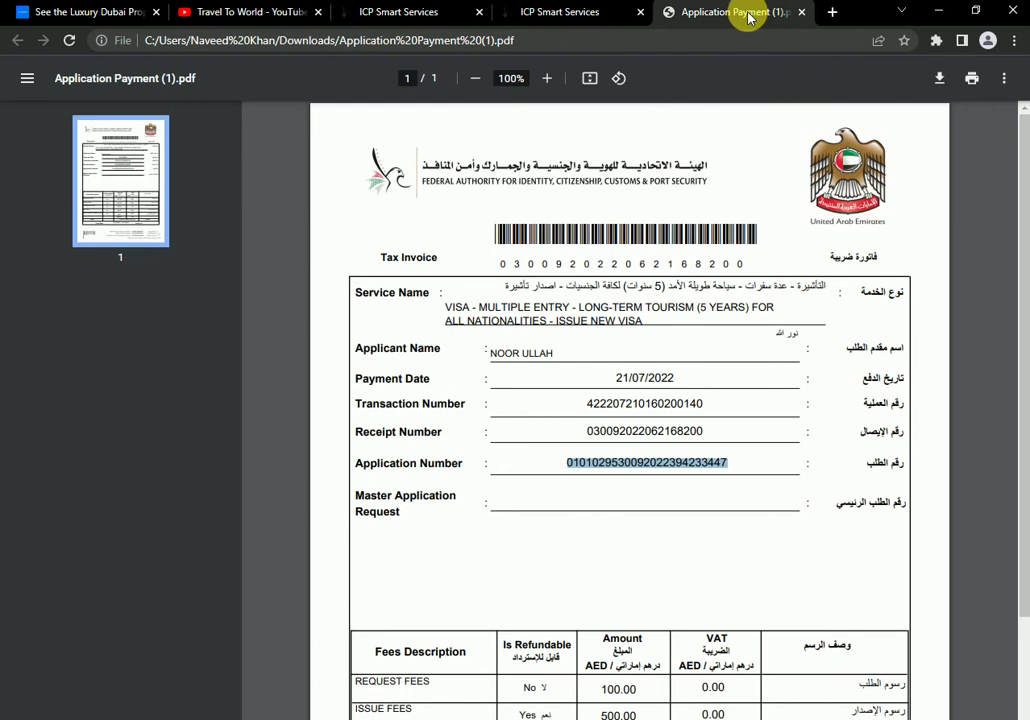
{"action": "left_click", "coordinate": [538, 18]}
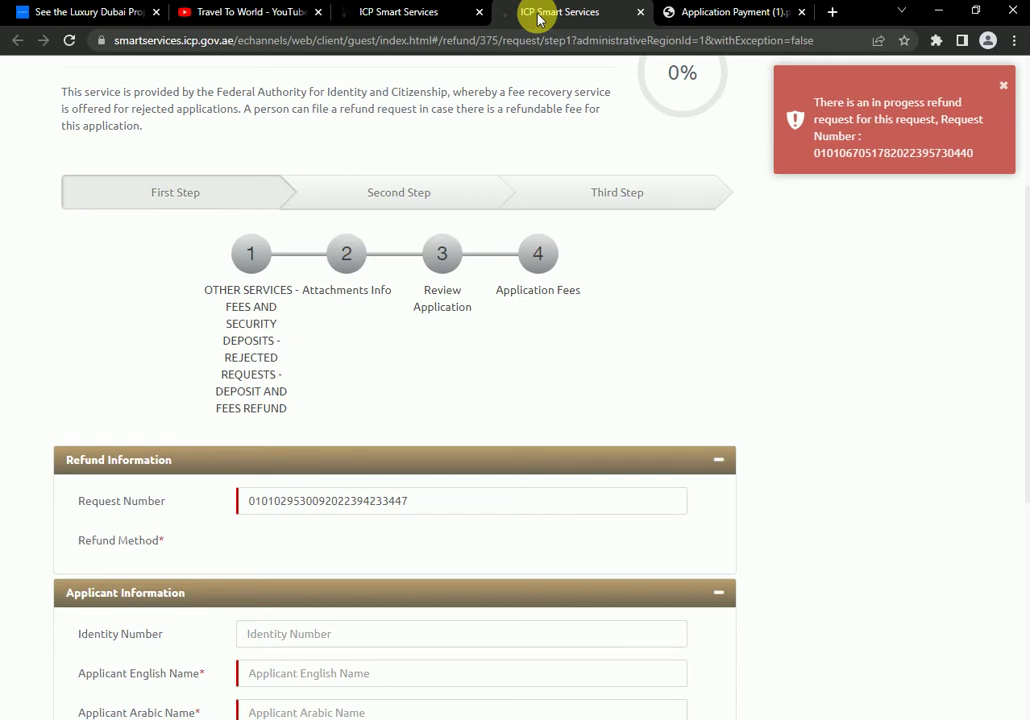
{"action": "scroll", "coordinate": [472, 390], "scroll_direction": "down", "scroll_amount": 1}
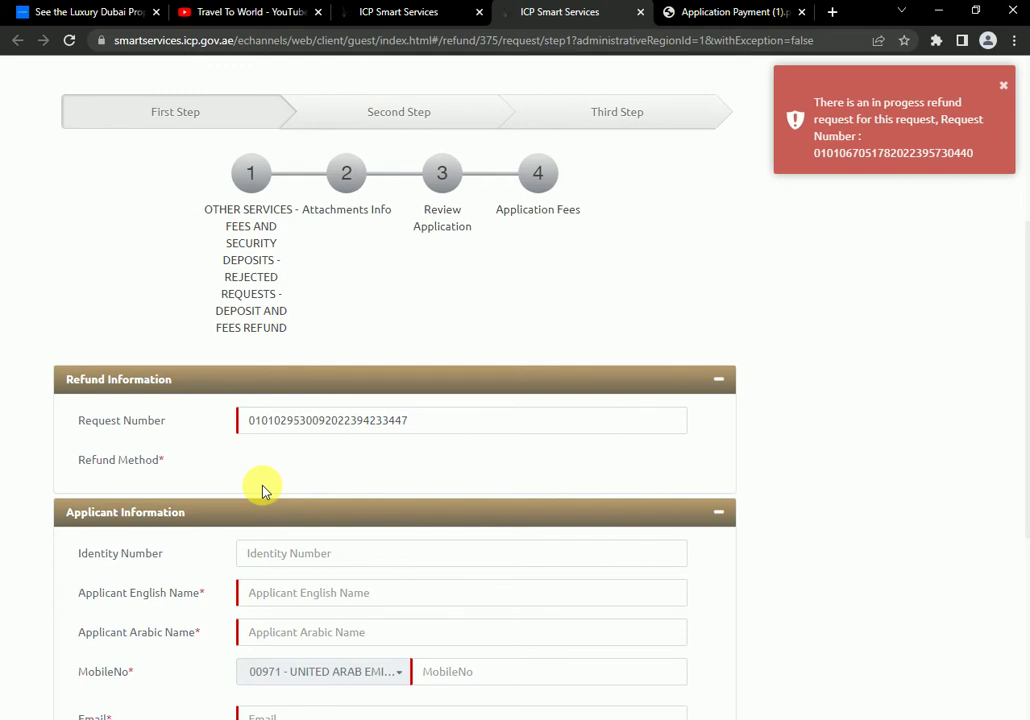
{"action": "scroll", "coordinate": [272, 488], "scroll_direction": "down", "scroll_amount": 1}
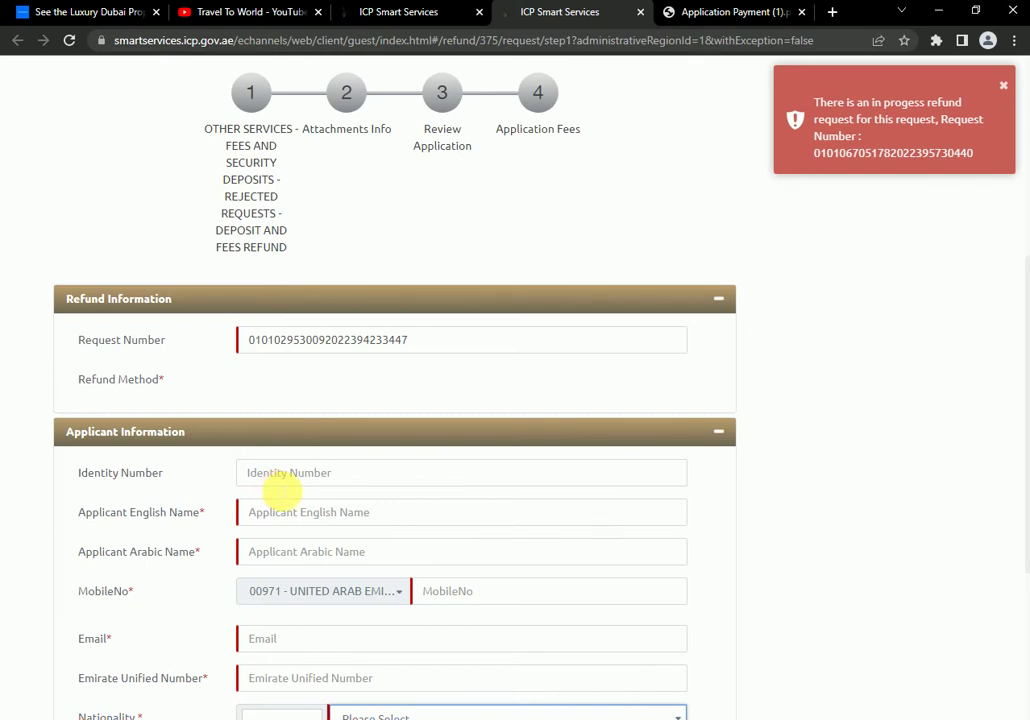
{"action": "scroll", "coordinate": [280, 490], "scroll_direction": "down", "scroll_amount": 1}
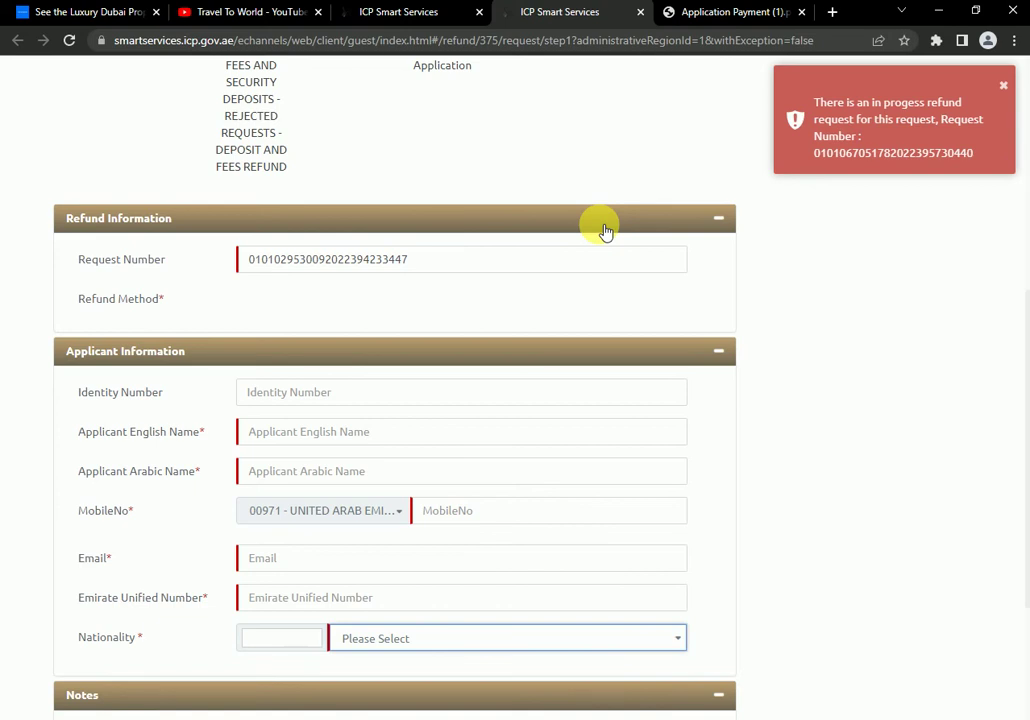
{"action": "scroll", "coordinate": [604, 230], "scroll_direction": "down", "scroll_amount": 4}
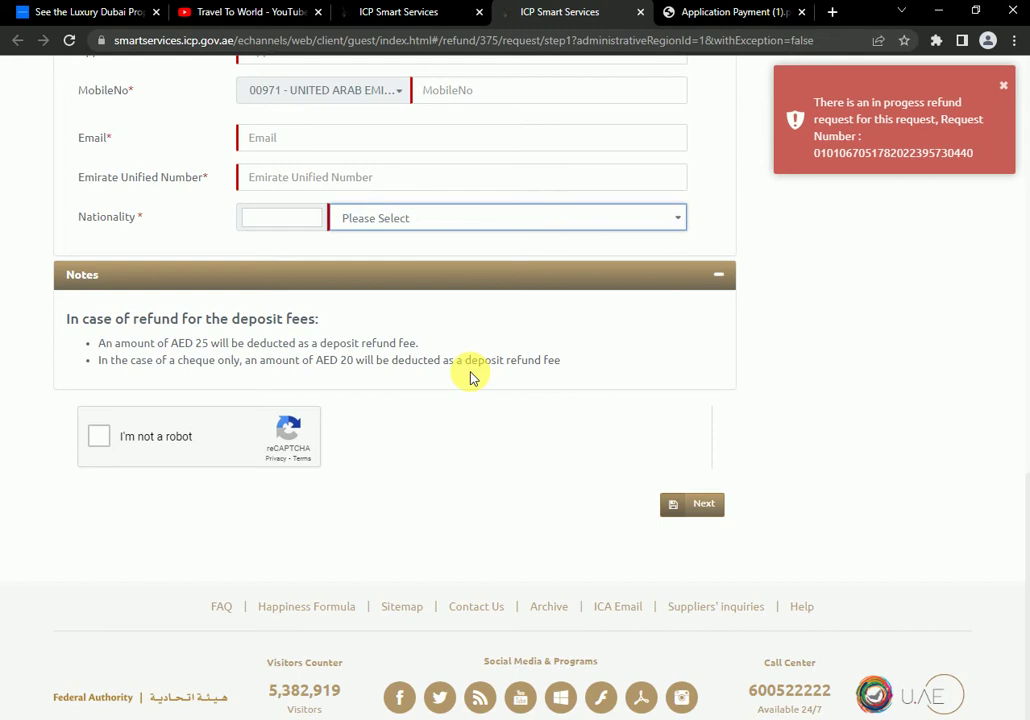
{"action": "scroll", "coordinate": [472, 377], "scroll_direction": "up", "scroll_amount": 10}
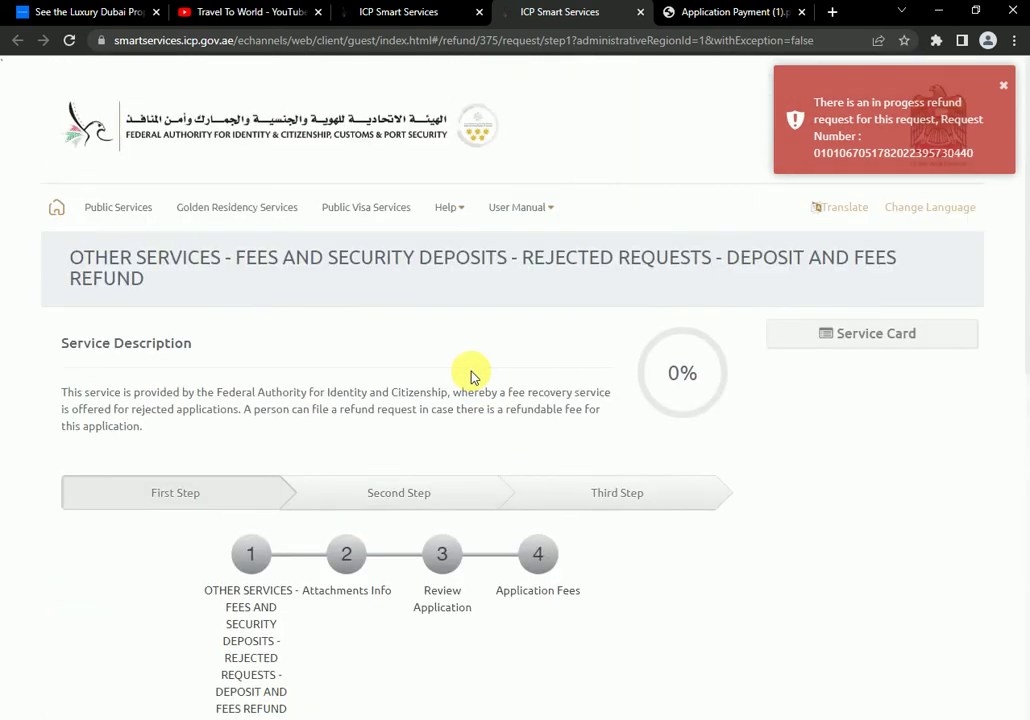
- Recheck the application number on the payment invoice and return to the refund form
{"action": "left_click", "coordinate": [400, 12]}
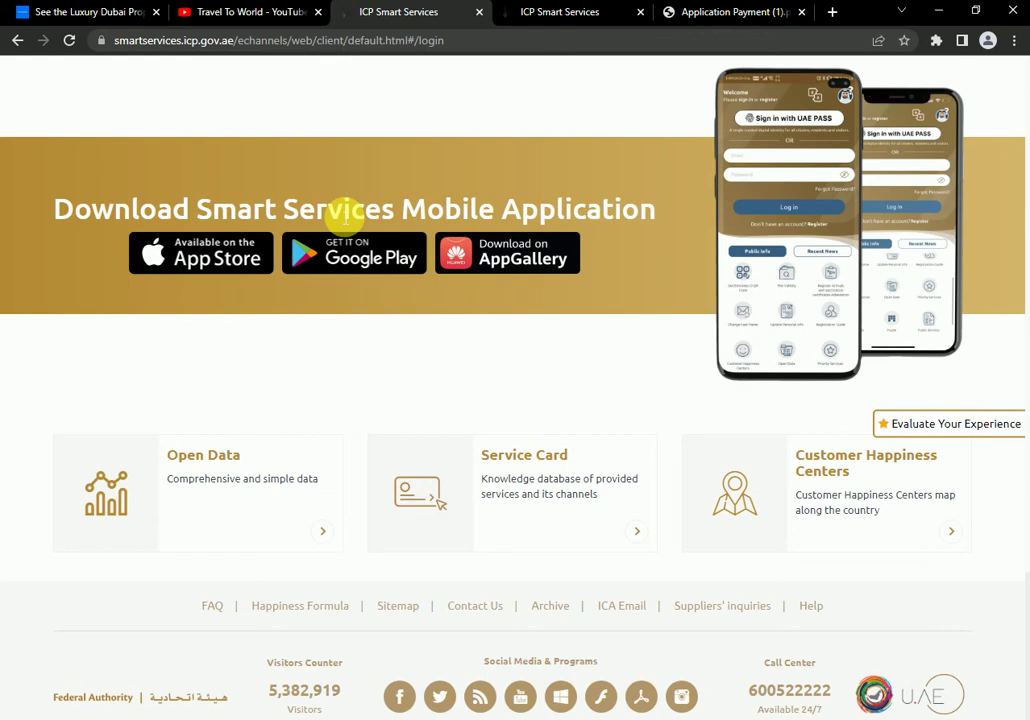
{"action": "left_click", "coordinate": [720, 14]}
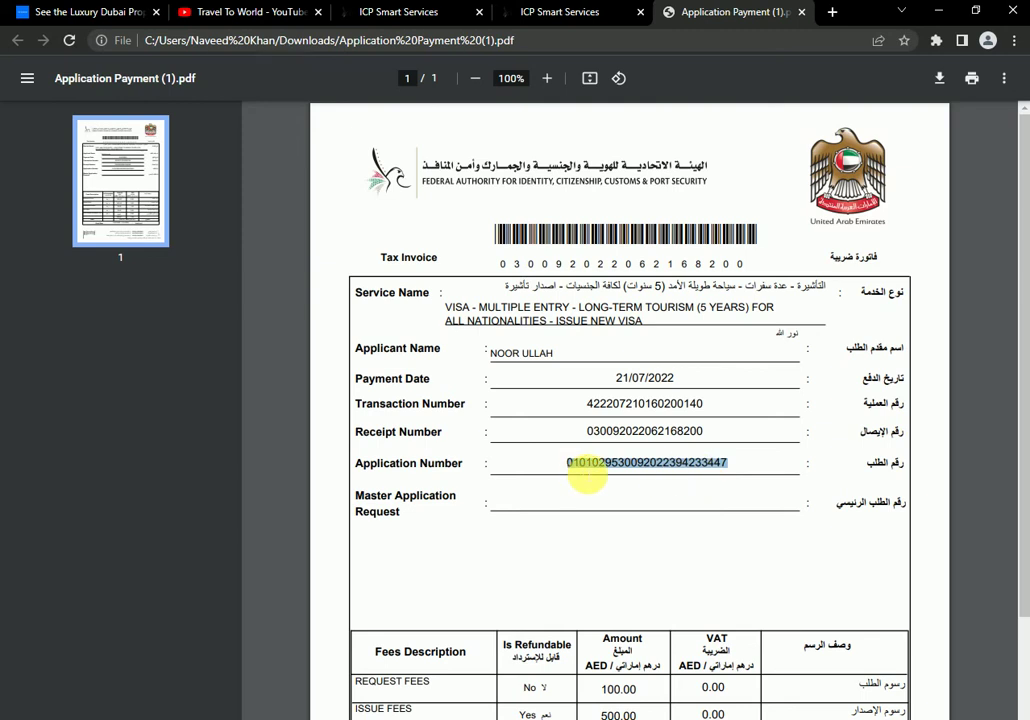
{"action": "left_click", "coordinate": [567, 13]}
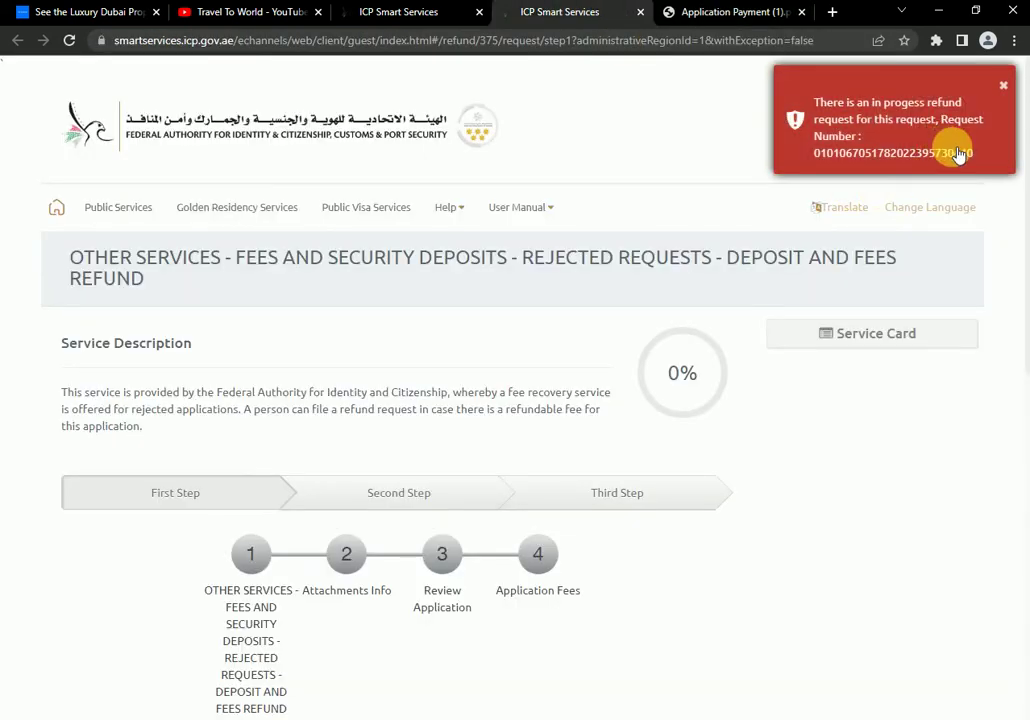
- Try to copy the in-progress refund request number from the error notification
{"action": "left_click_drag", "start_coordinate": [980, 158], "coordinate": [826, 165]}
{"action": "key", "text": "ctrl+c"}
{"action": "left_click", "coordinate": [824, 163]}
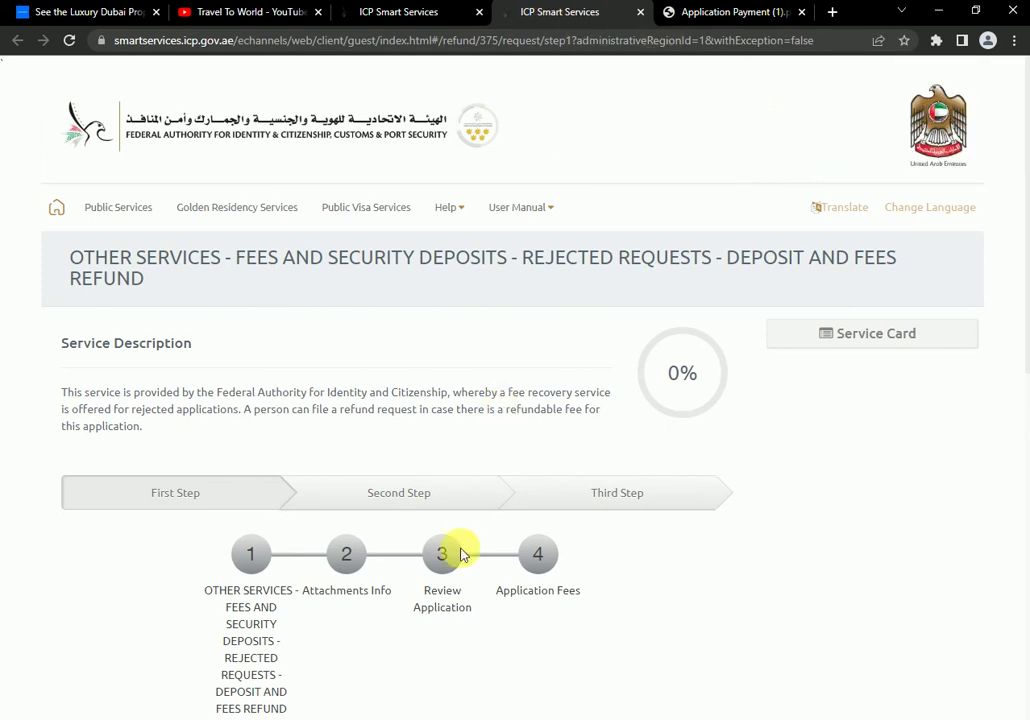
- Clear the Request Number field, paste the application number again, and try to select the refund request number in the error notification
{"action": "scroll", "coordinate": [405, 545], "scroll_direction": "down", "scroll_amount": 4}
{"action": "left_click", "coordinate": [420, 570]}
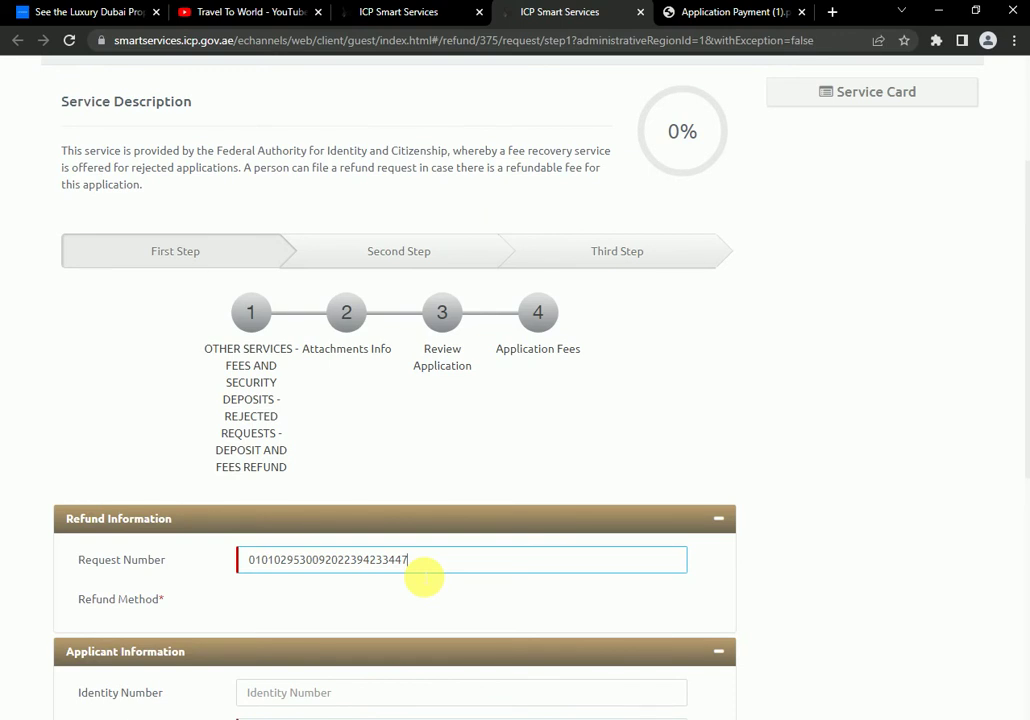
{"action": "key", "text": "BackSpace"}
{"action": "key", "text": "BackSpace"}
{"action": "key", "text": "BackSpace"}
{"action": "key", "text": "BackSpace"}
{"action": "key", "text": "BackSpace"}
{"action": "key", "text": "BackSpace"}
{"action": "key", "text": "BackSpace"}
{"action": "key", "text": "BackSpace"}
{"action": "key", "text": "BackSpace"}
{"action": "key", "text": "BackSpace"}
{"action": "key", "text": "BackSpace"}
{"action": "key", "text": "BackSpace"}
{"action": "key", "text": "BackSpace"}
{"action": "key", "text": "BackSpace"}
{"action": "key", "text": "BackSpace"}
{"action": "key", "text": "BackSpace"}
{"action": "key", "text": "BackSpace"}
{"action": "key", "text": "BackSpace"}
{"action": "key", "text": "BackSpace"}
{"action": "key", "text": "BackSpace"}
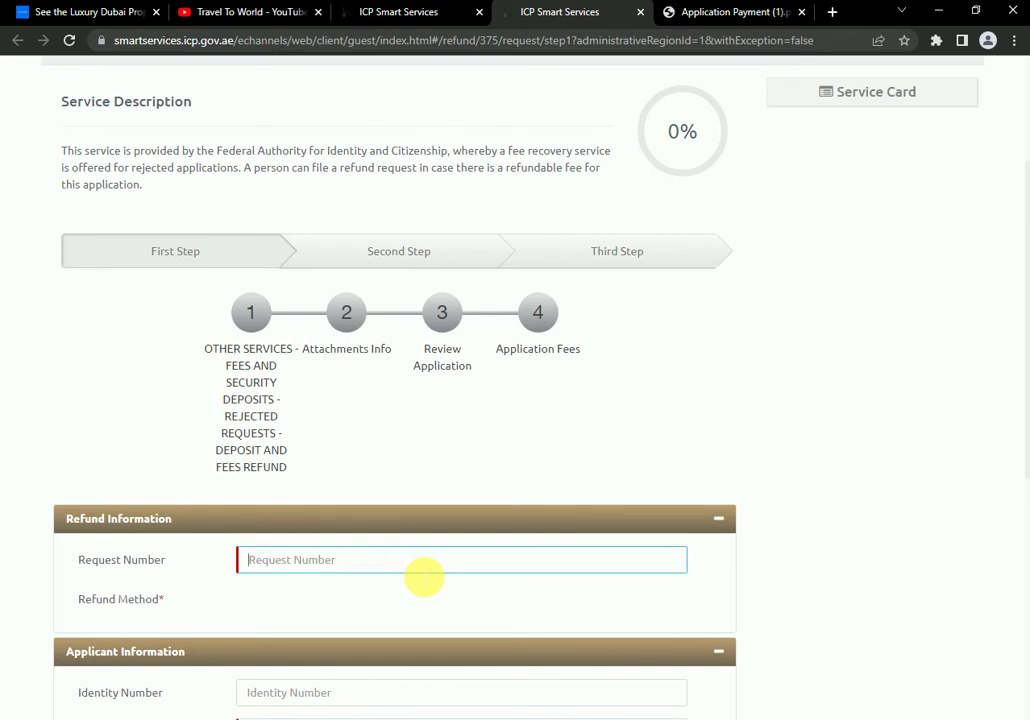
{"action": "right_click", "coordinate": [438, 570]}
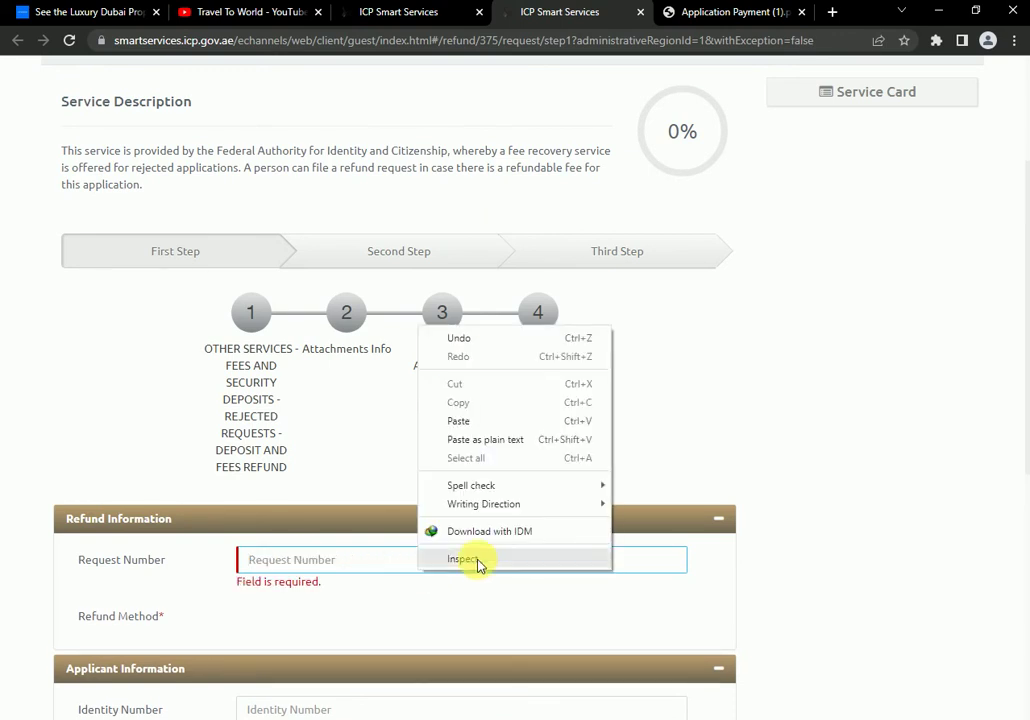
{"action": "left_click", "coordinate": [476, 421]}
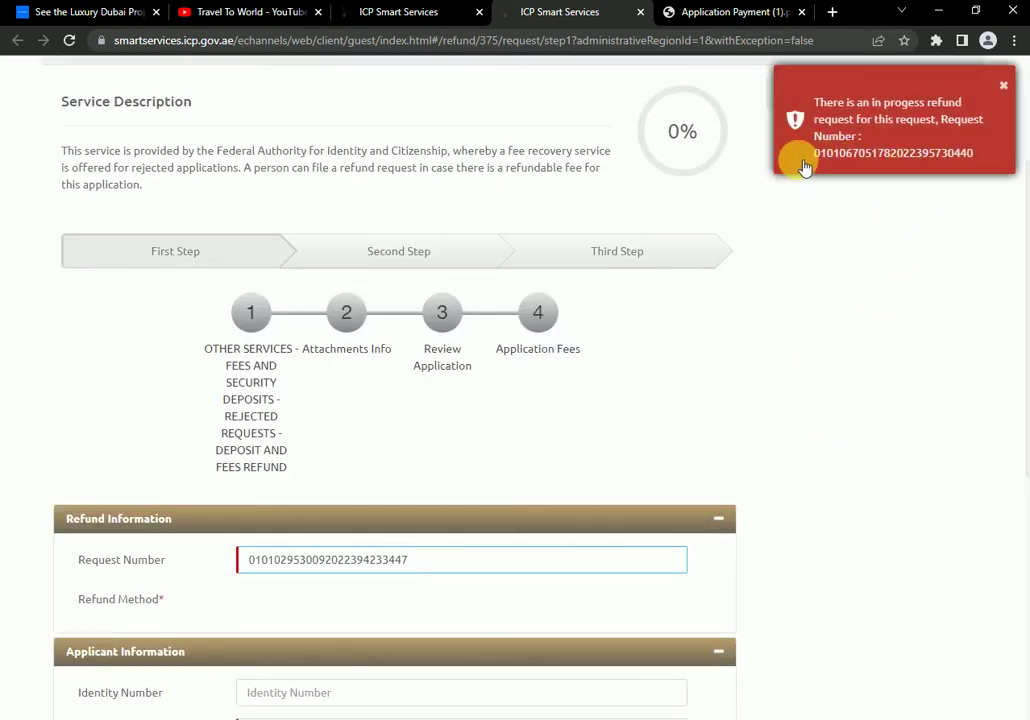
{"action": "left_click_drag", "start_coordinate": [809, 156], "coordinate": [984, 156]}
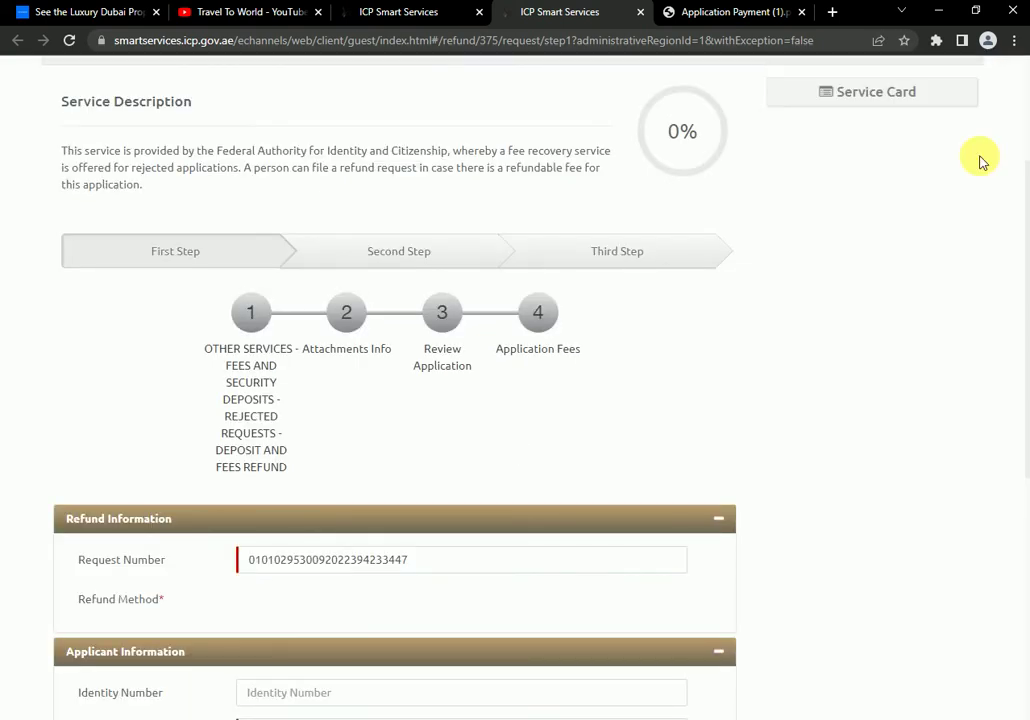
- Empty the Request Number field under Refund Information and paste the application number once more
{"action": "left_click", "coordinate": [443, 560]}
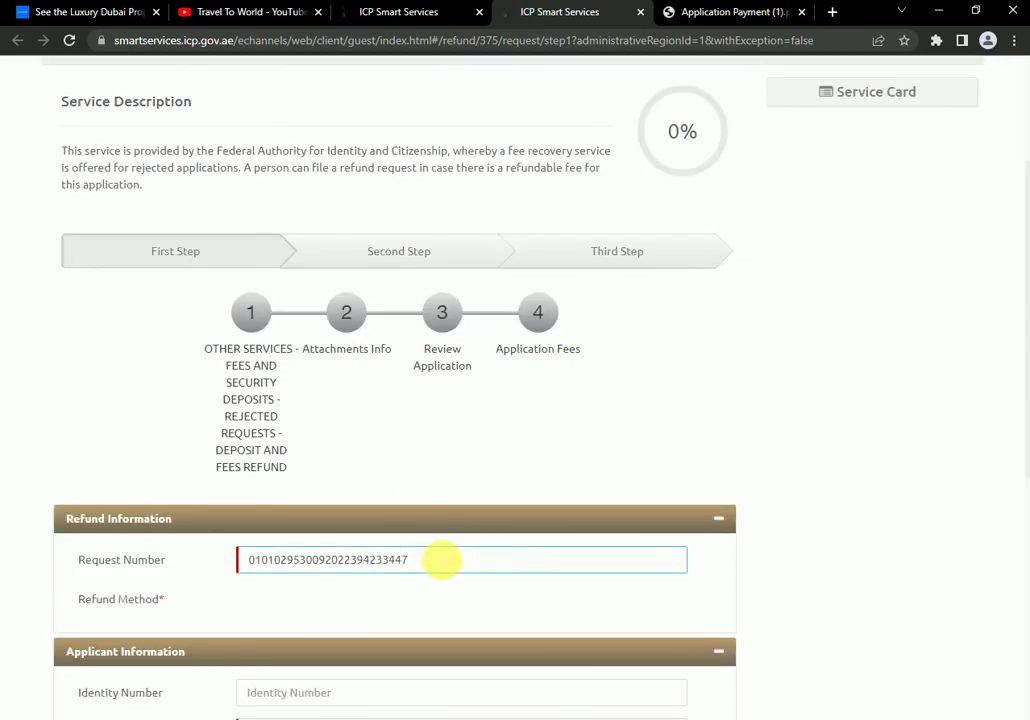
{"action": "key", "text": "BackSpace"}
{"action": "key", "text": "BackSpace"}
{"action": "key", "text": "BackSpace"}
{"action": "key", "text": "BackSpace"}
{"action": "key", "text": "BackSpace"}
{"action": "key", "text": "BackSpace"}
{"action": "key", "text": "BackSpace"}
{"action": "key", "text": "BackSpace"}
{"action": "key", "text": "BackSpace"}
{"action": "key", "text": "BackSpace"}
{"action": "key", "text": "BackSpace"}
{"action": "key", "text": "BackSpace"}
{"action": "key", "text": "BackSpace"}
{"action": "key", "text": "BackSpace"}
{"action": "key", "text": "BackSpace"}
{"action": "key", "text": "BackSpace"}
{"action": "key", "text": "BackSpace"}
{"action": "key", "text": "BackSpace"}
{"action": "key", "text": "BackSpace"}
{"action": "key", "text": "BackSpace"}
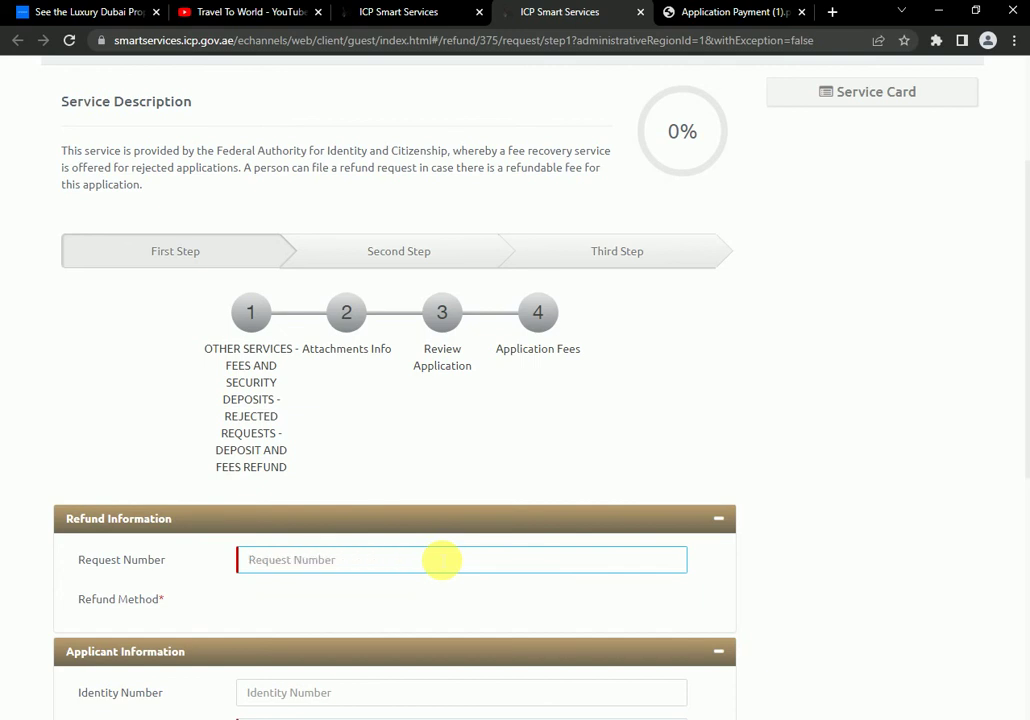
{"action": "right_click", "coordinate": [443, 560]}
{"action": "left_click", "coordinate": [479, 403]}
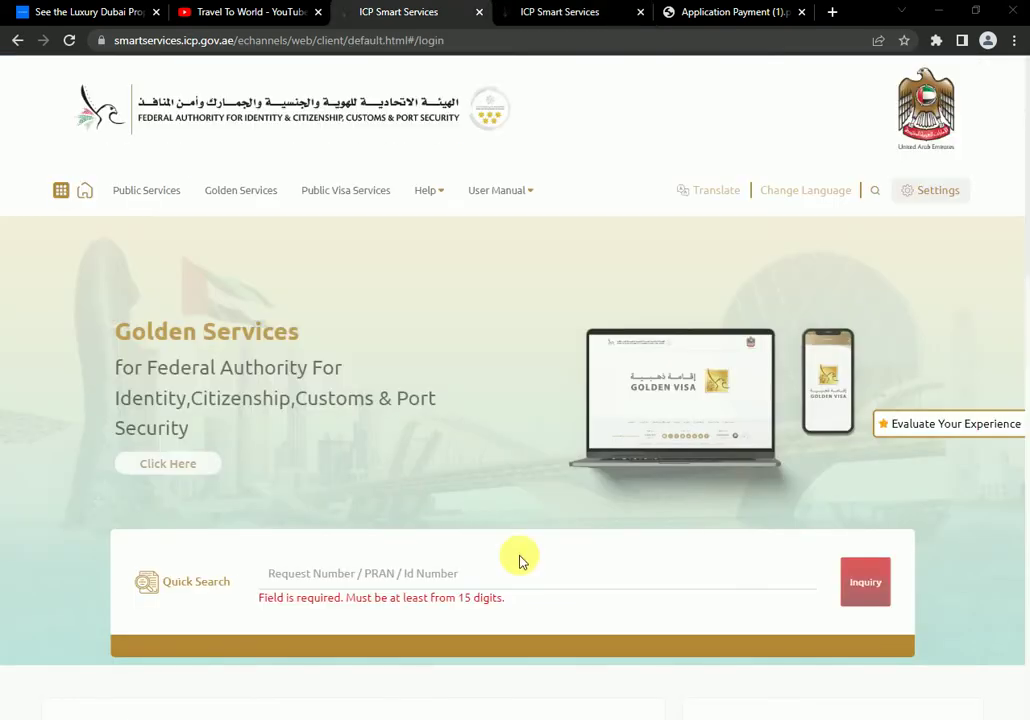
- Look up the in-progress refund request by its number in the home page's Quick Search, review its status and close the results
{"action": "right_click", "coordinate": [432, 578]}
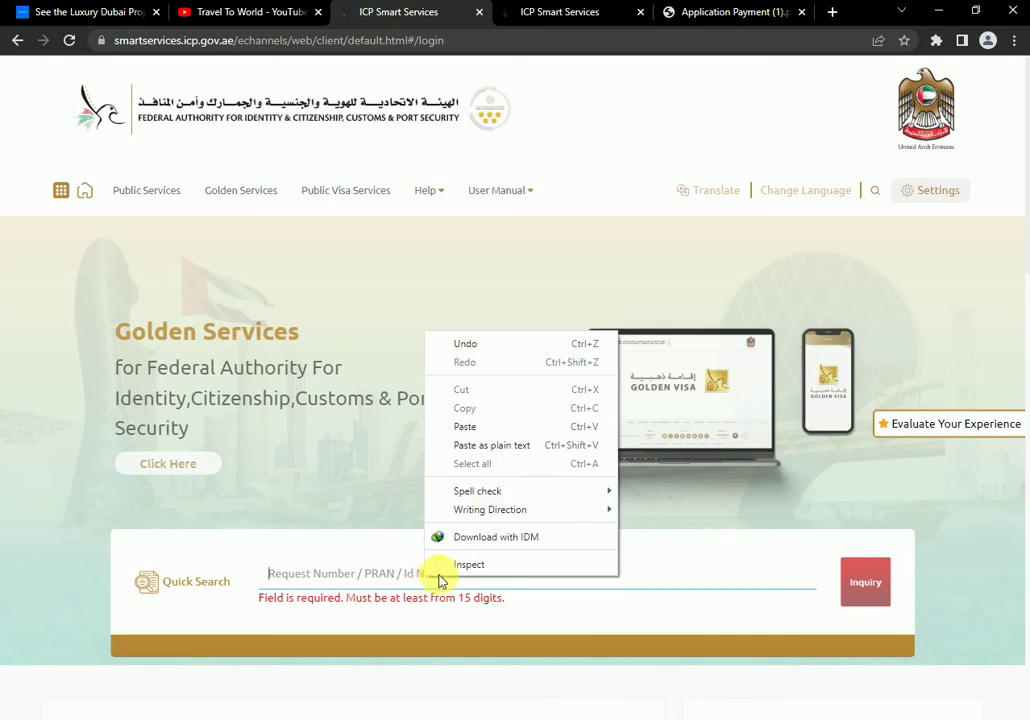
{"action": "left_click", "coordinate": [462, 428]}
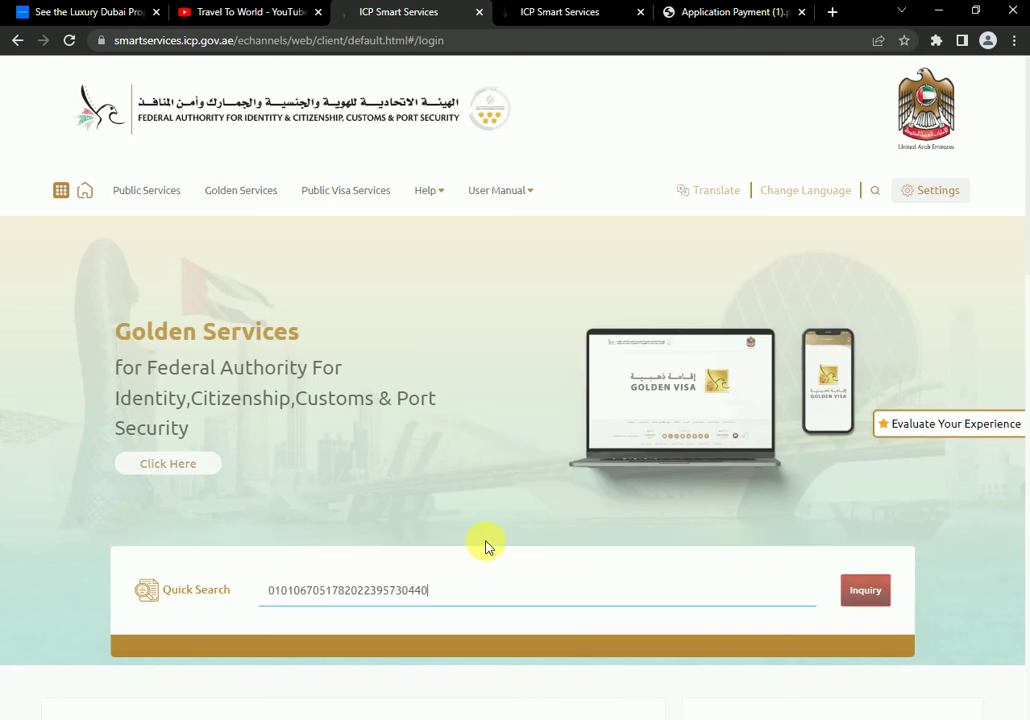
{"action": "left_click", "coordinate": [866, 591]}
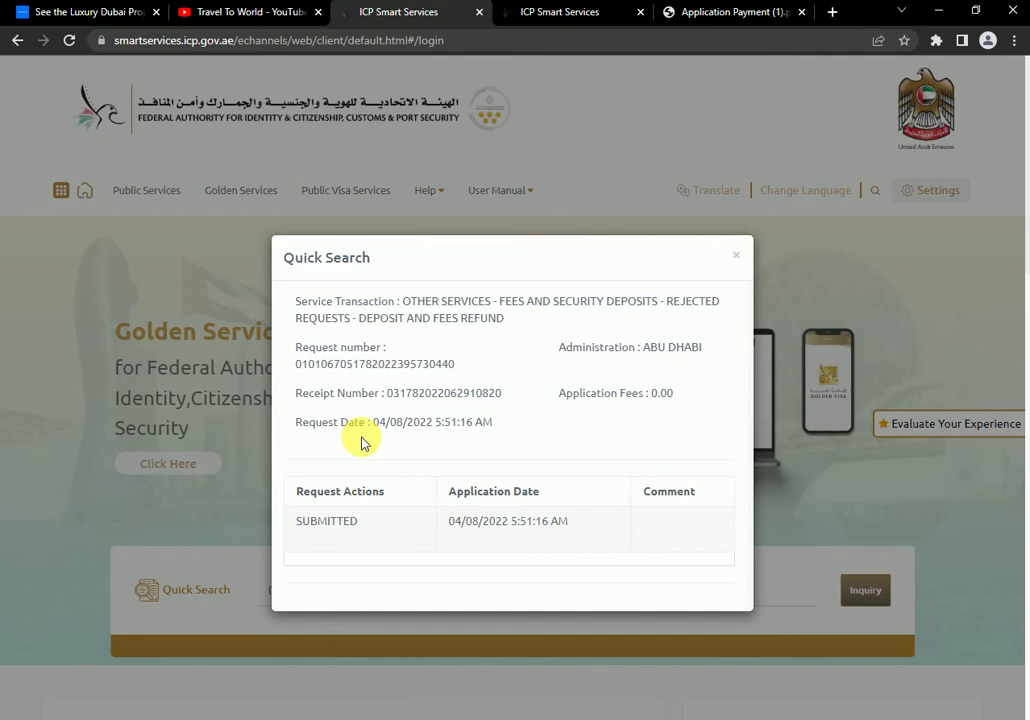
{"action": "scroll", "coordinate": [536, 556], "scroll_direction": "down", "scroll_amount": 2}
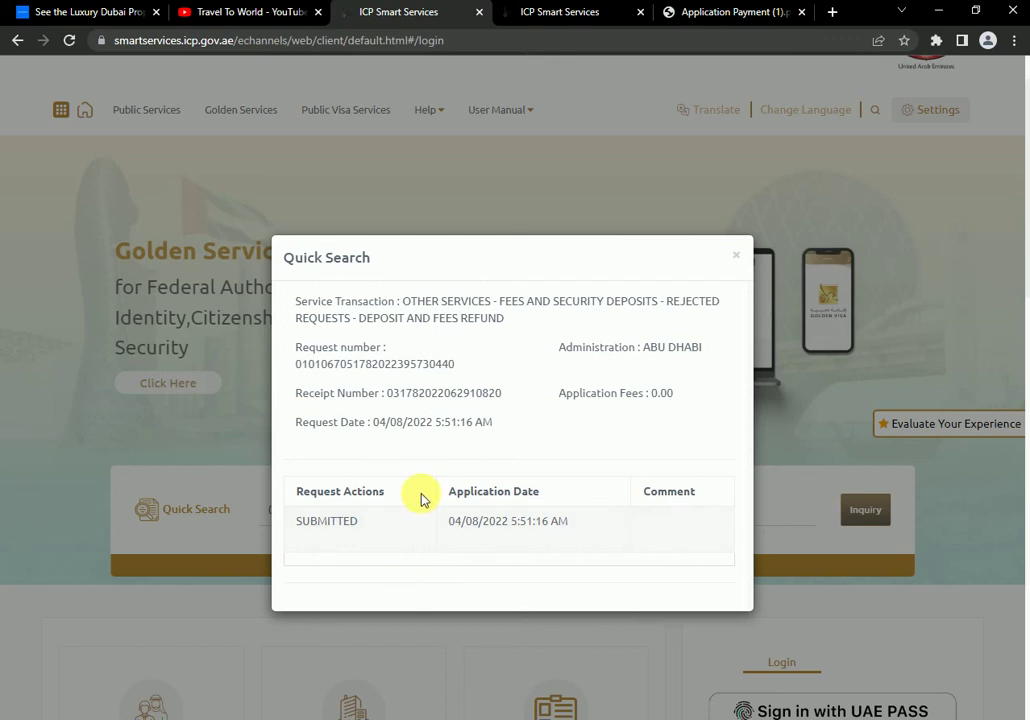
{"action": "left_click", "coordinate": [743, 260]}
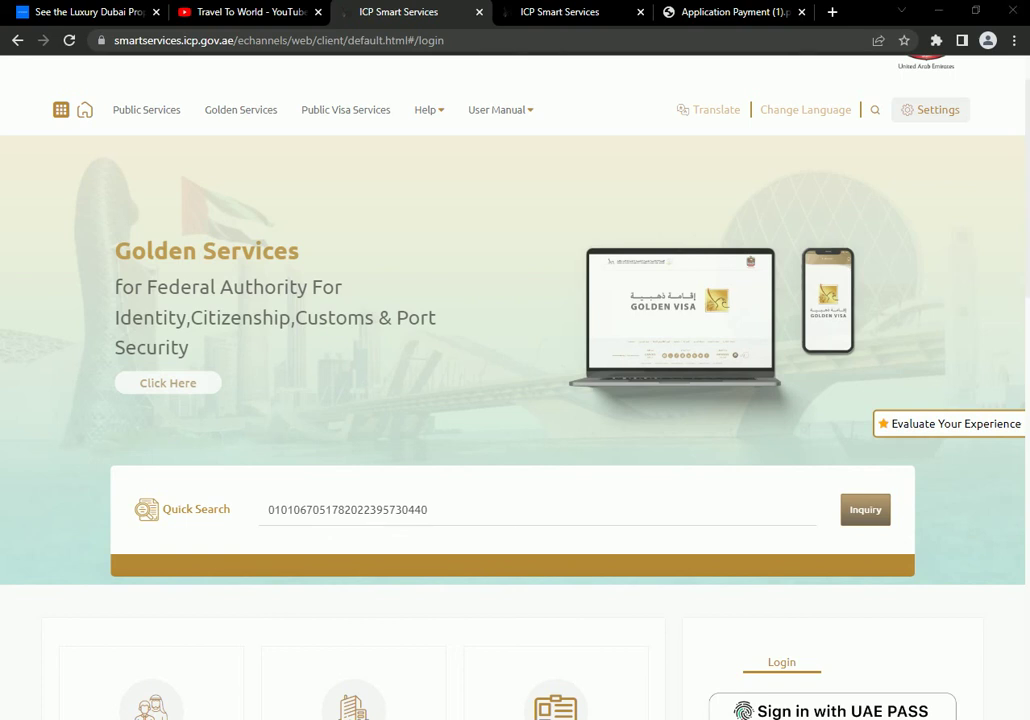
- Clear the number entered in the Quick Search field
{"action": "left_click", "coordinate": [504, 529]}
{"action": "key", "text": "ctrl+a"}
{"action": "key", "text": "ctrl+v"}
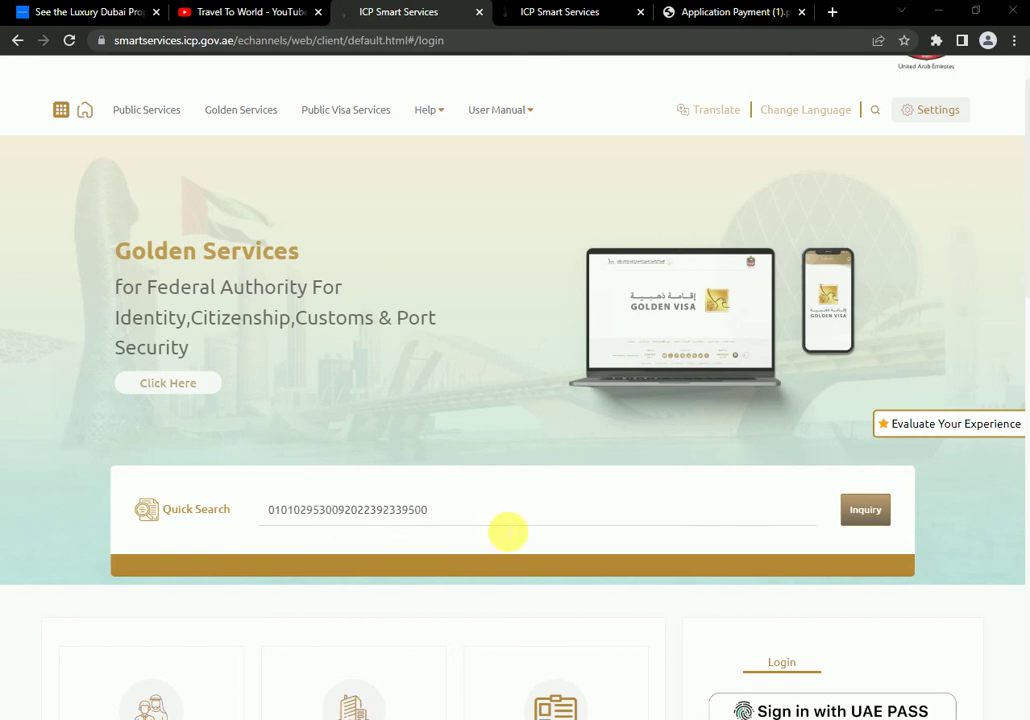
{"action": "left_click", "coordinate": [507, 530]}
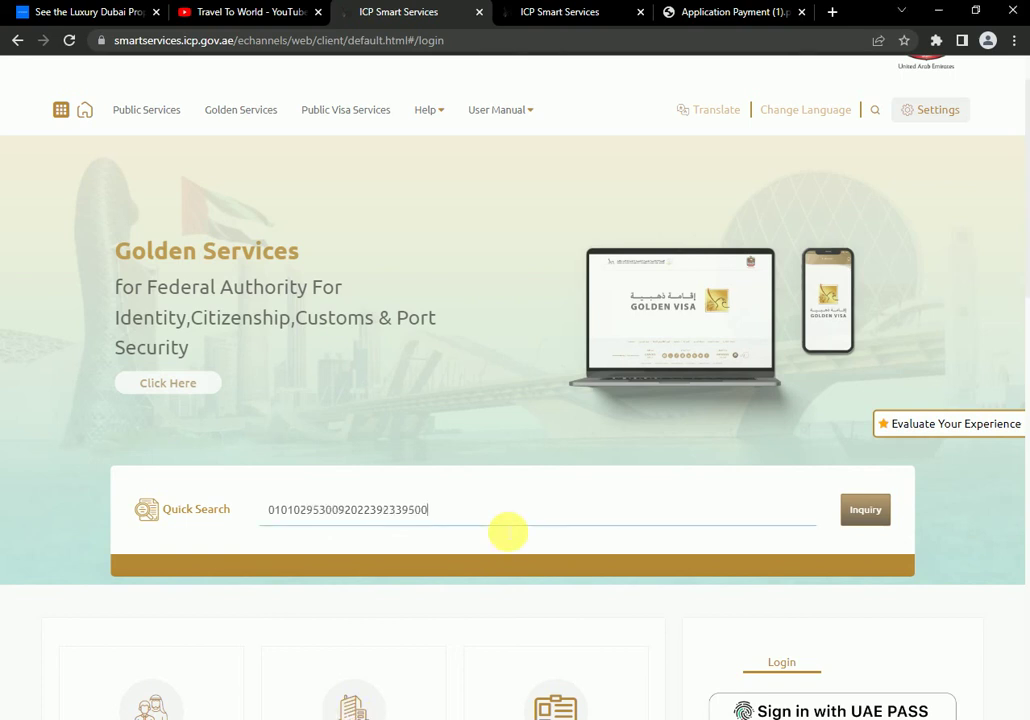
{"action": "key", "text": "BackSpace"}
{"action": "key", "text": "BackSpace"}
{"action": "key", "text": "BackSpace"}
{"action": "key", "text": "BackSpace"}
{"action": "key", "text": "BackSpace"}
{"action": "key", "text": "BackSpace"}
{"action": "key", "text": "BackSpace"}
{"action": "key", "text": "BackSpace"}
{"action": "key", "text": "BackSpace"}
{"action": "key", "text": "BackSpace"}
{"action": "key", "text": "BackSpace"}
{"action": "key", "text": "BackSpace"}
{"action": "key", "text": "BackSpace"}
{"action": "key", "text": "BackSpace"}
{"action": "key", "text": "BackSpace"}
{"action": "key", "text": "BackSpace"}
{"action": "key", "text": "BackSpace"}
{"action": "key", "text": "BackSpace"}
{"action": "key", "text": "BackSpace"}
{"action": "key", "text": "BackSpace"}
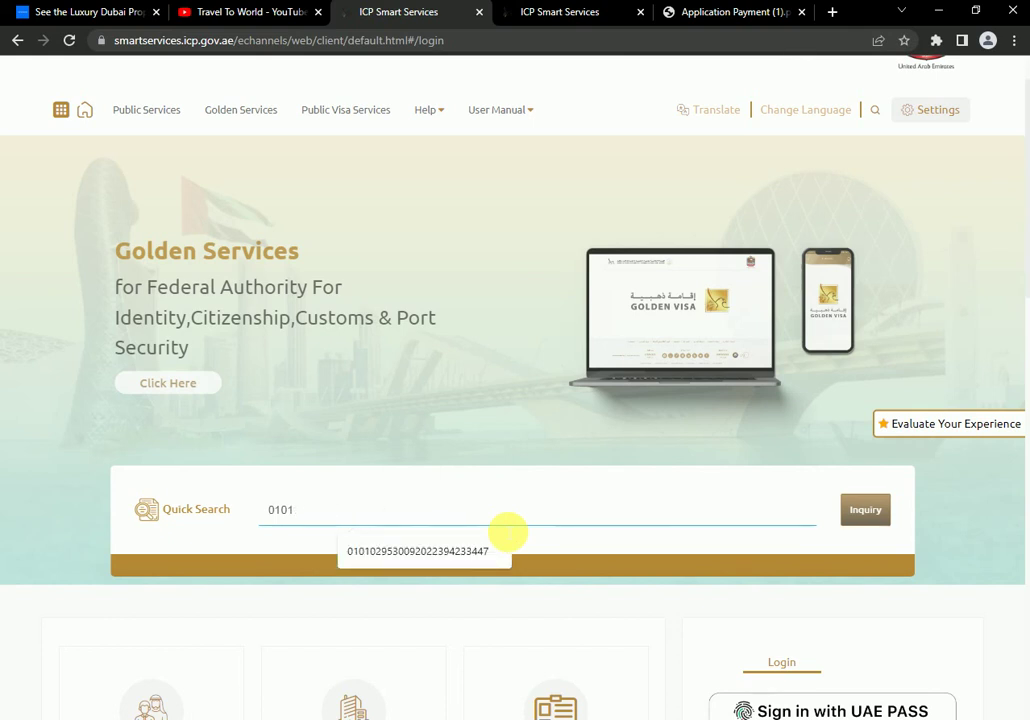
- Paste another application's request number into the empty Quick Search field and submit the inquiry
{"action": "right_click", "coordinate": [503, 525]}
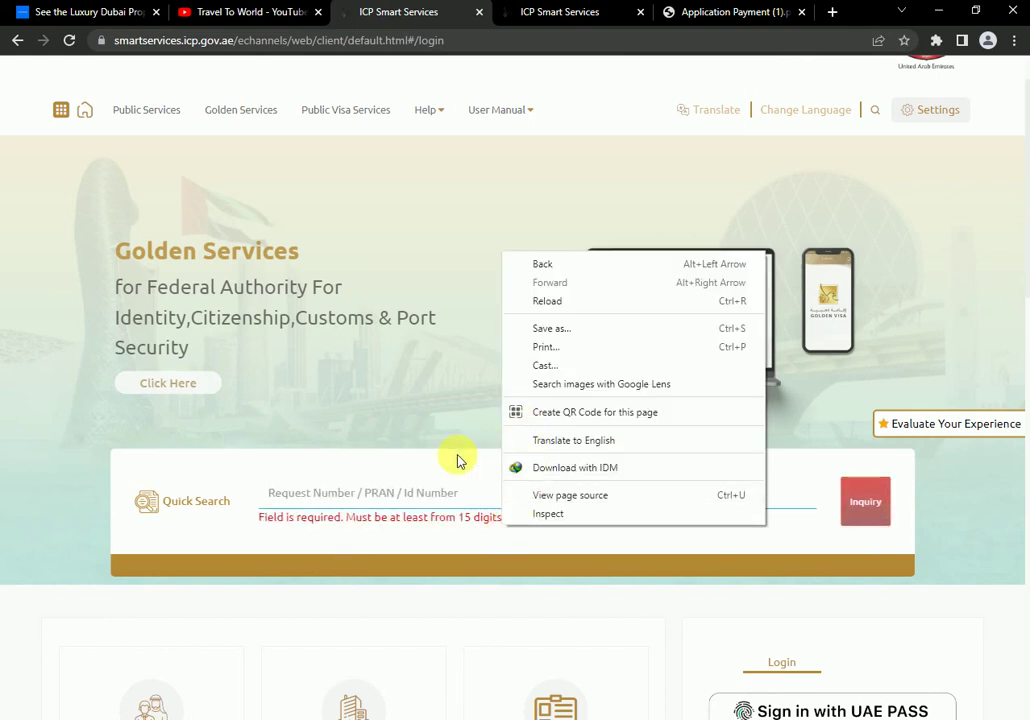
{"action": "left_click", "coordinate": [414, 492]}
{"action": "right_click", "coordinate": [414, 492]}
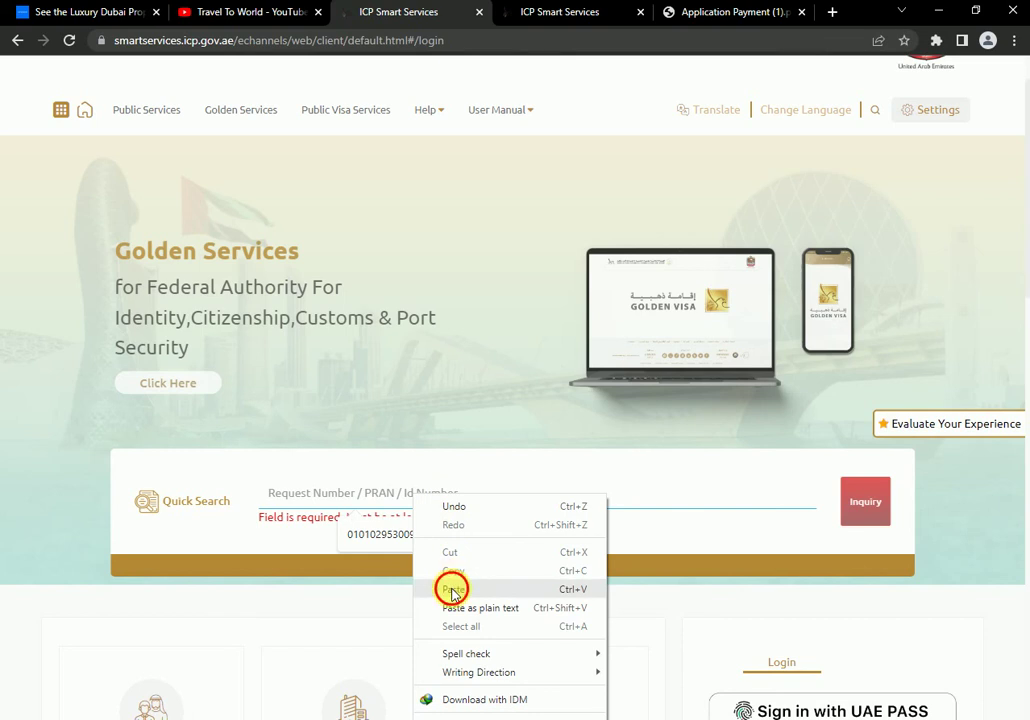
{"action": "left_click", "coordinate": [451, 589]}
{"action": "left_click", "coordinate": [866, 516]}
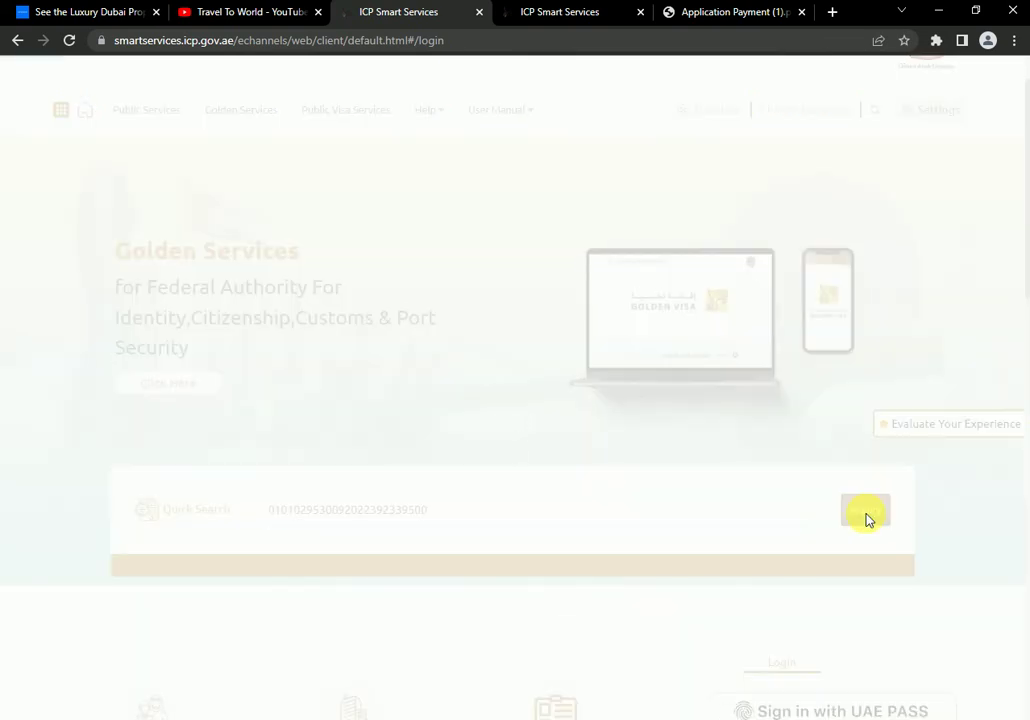